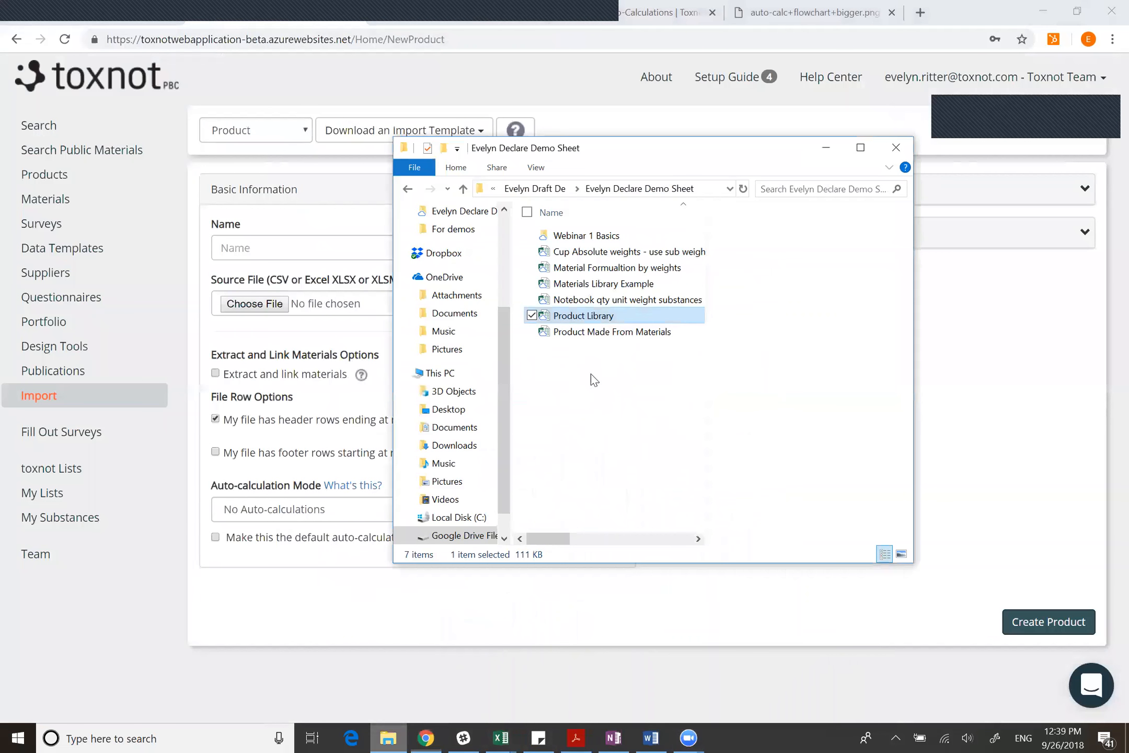
Open the "Cup Absolute weights - use sub weights" workbook and examine the Cup Body and Handle parts with their chemical registry numbers.
{"action": "left_click", "coordinate": [631, 256]}
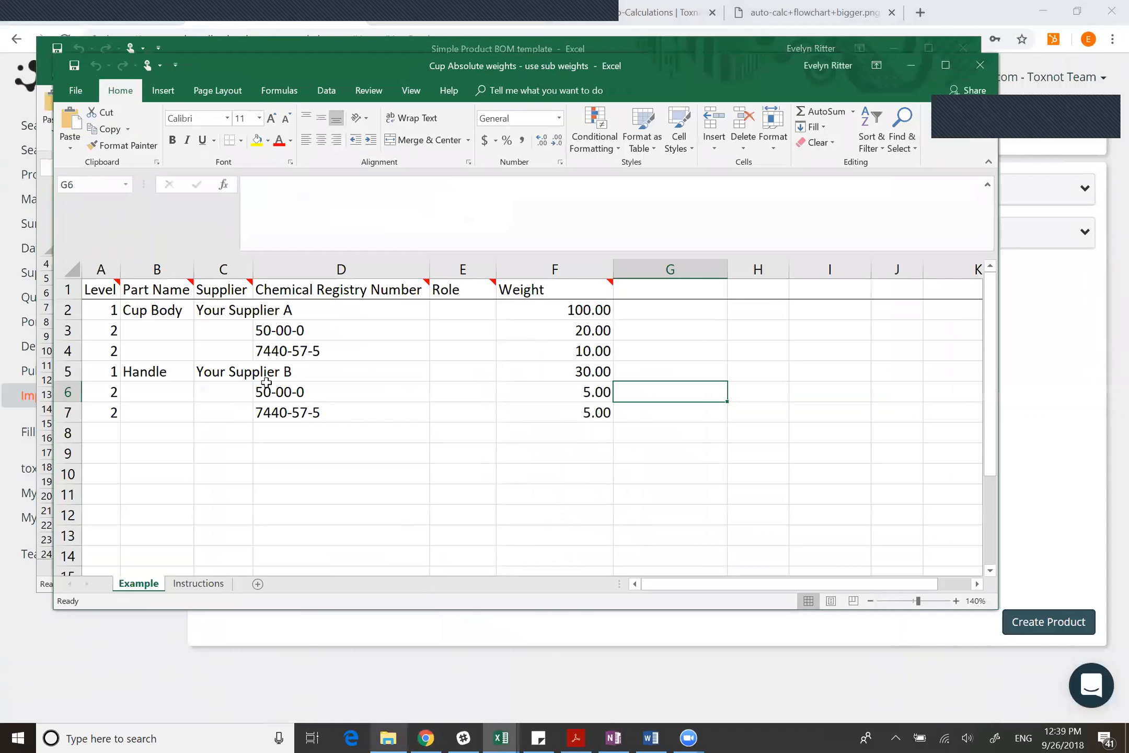
{"action": "left_click", "coordinate": [171, 314]}
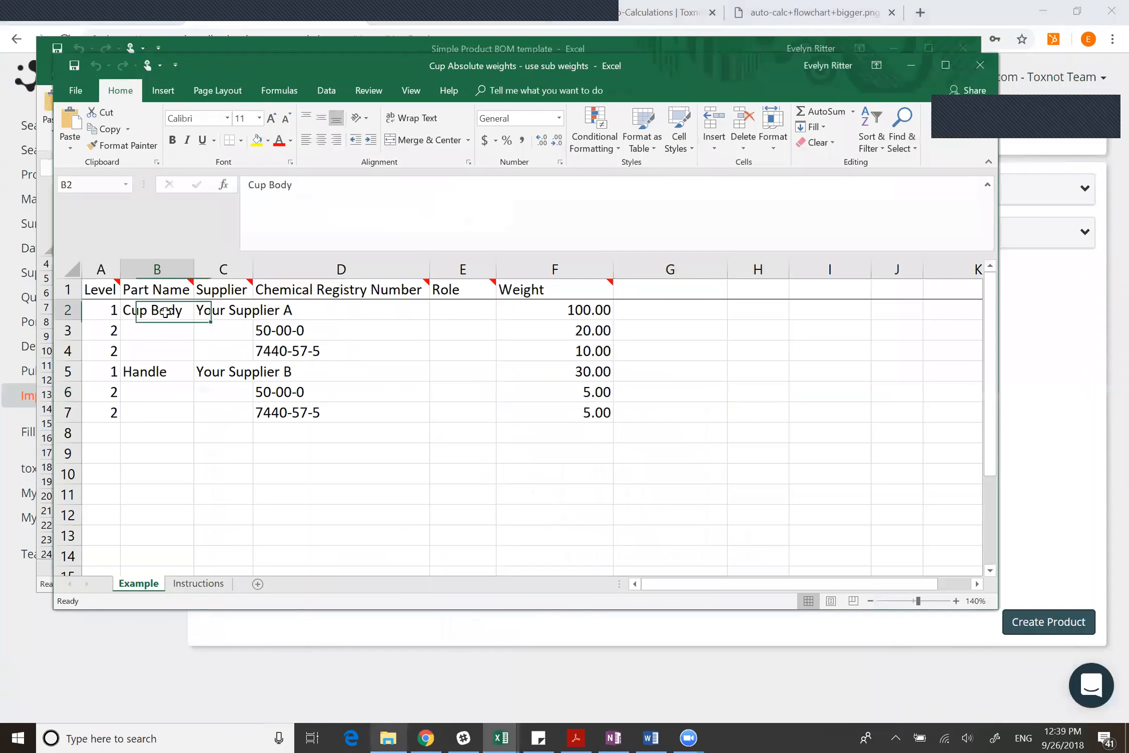
{"action": "left_click", "coordinate": [347, 329]}
{"action": "left_click", "coordinate": [340, 350]}
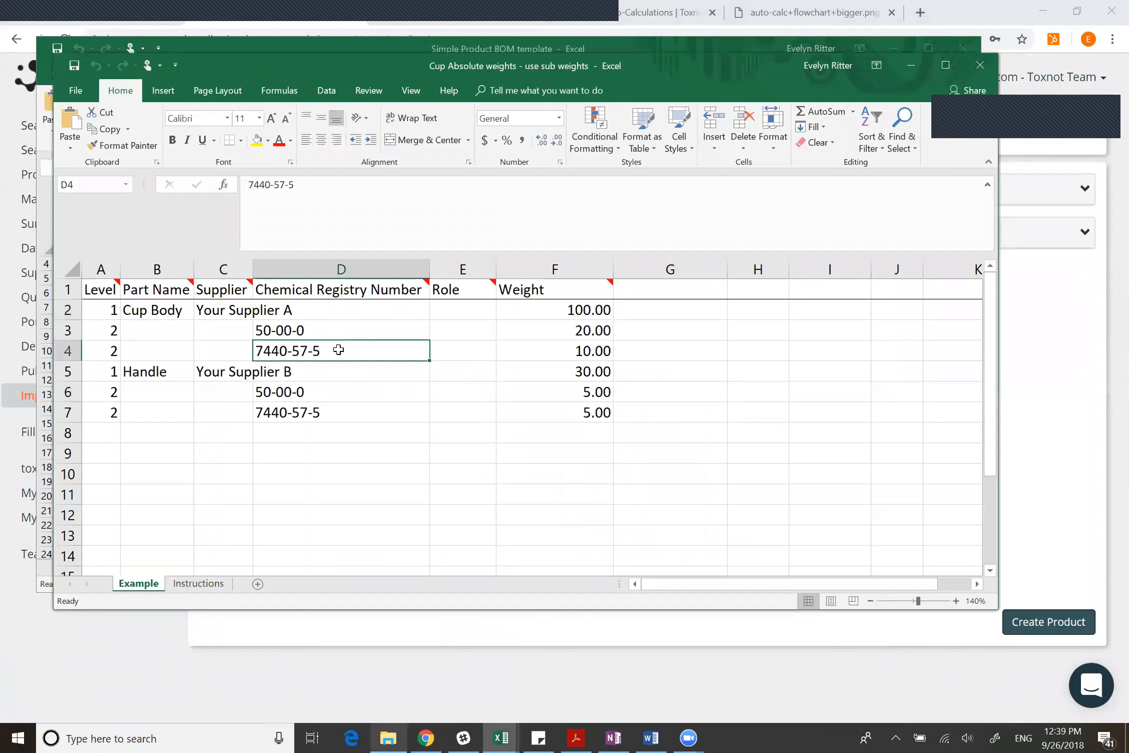
{"action": "left_click", "coordinate": [157, 374]}
{"action": "left_click", "coordinate": [355, 396]}
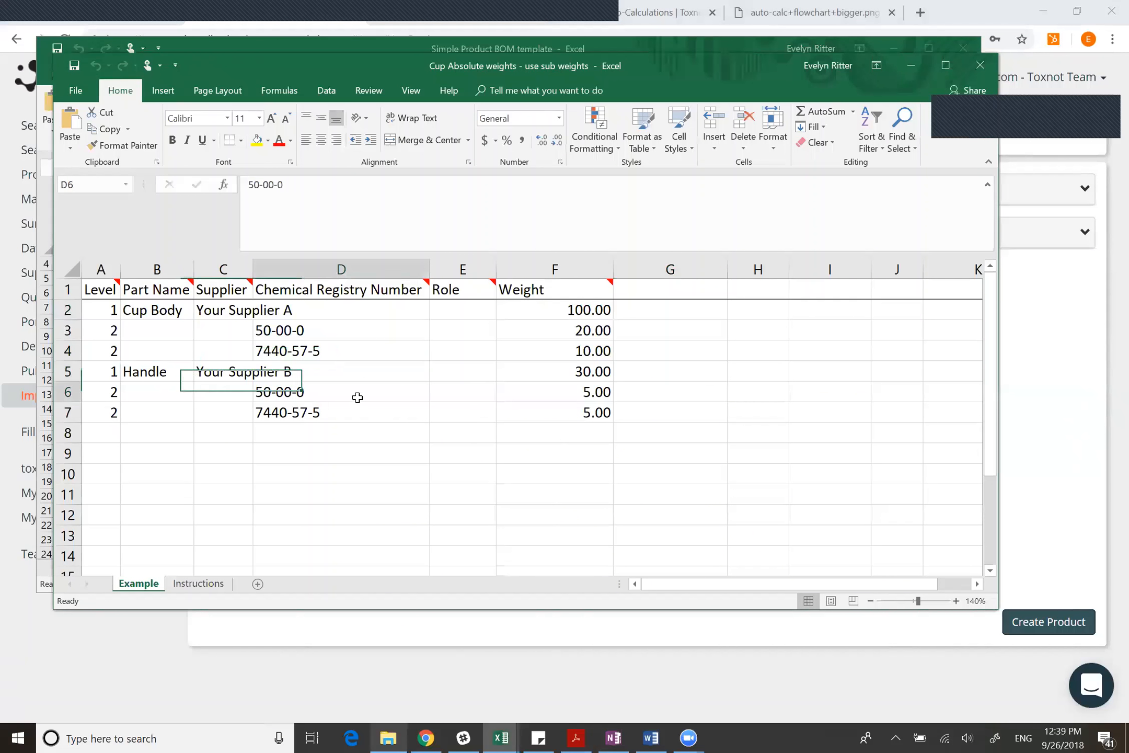
{"action": "left_click", "coordinate": [360, 410]}
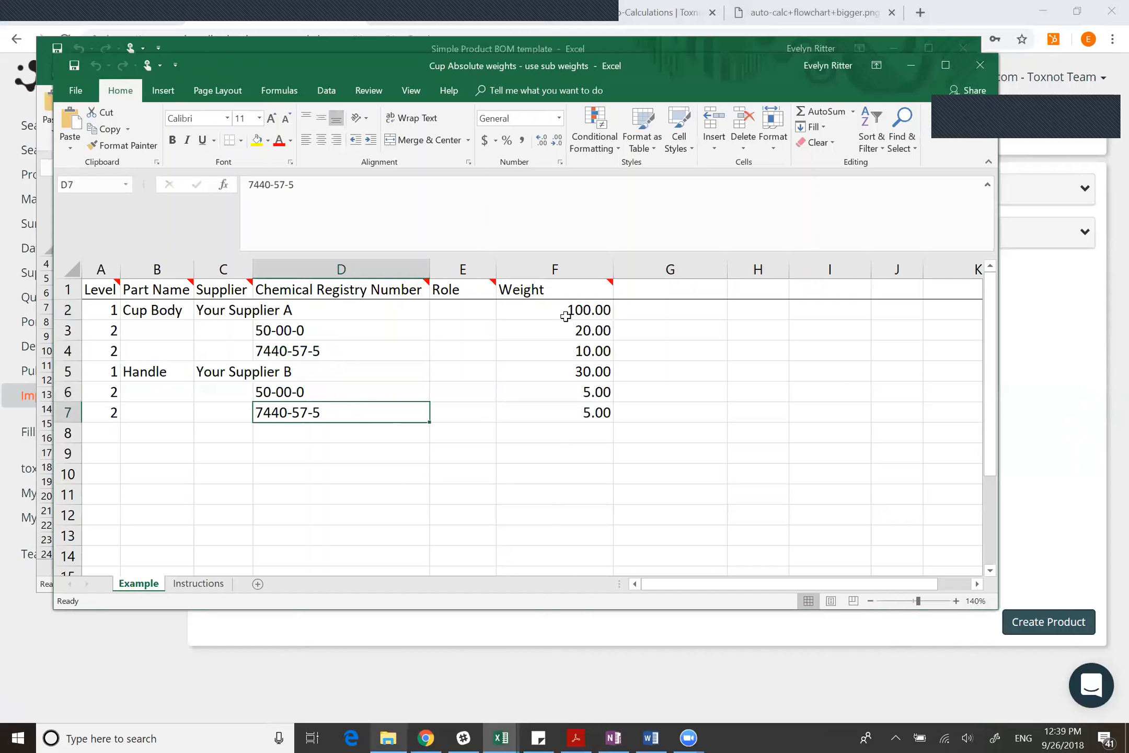
Compare the Cup Body and Handle weights with the weights of their substance rows in the Weight column.
{"action": "left_click", "coordinate": [566, 338]}
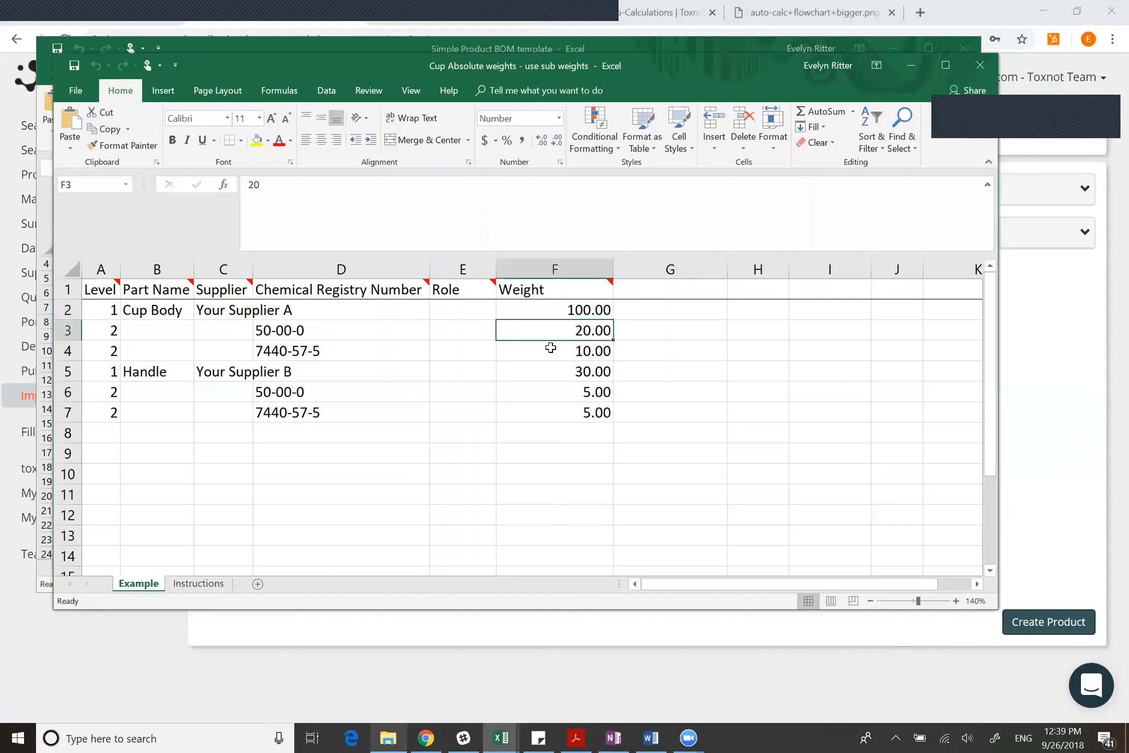
{"action": "left_click", "coordinate": [549, 347]}
{"action": "left_click", "coordinate": [547, 323]}
{"action": "left_click", "coordinate": [548, 345]}
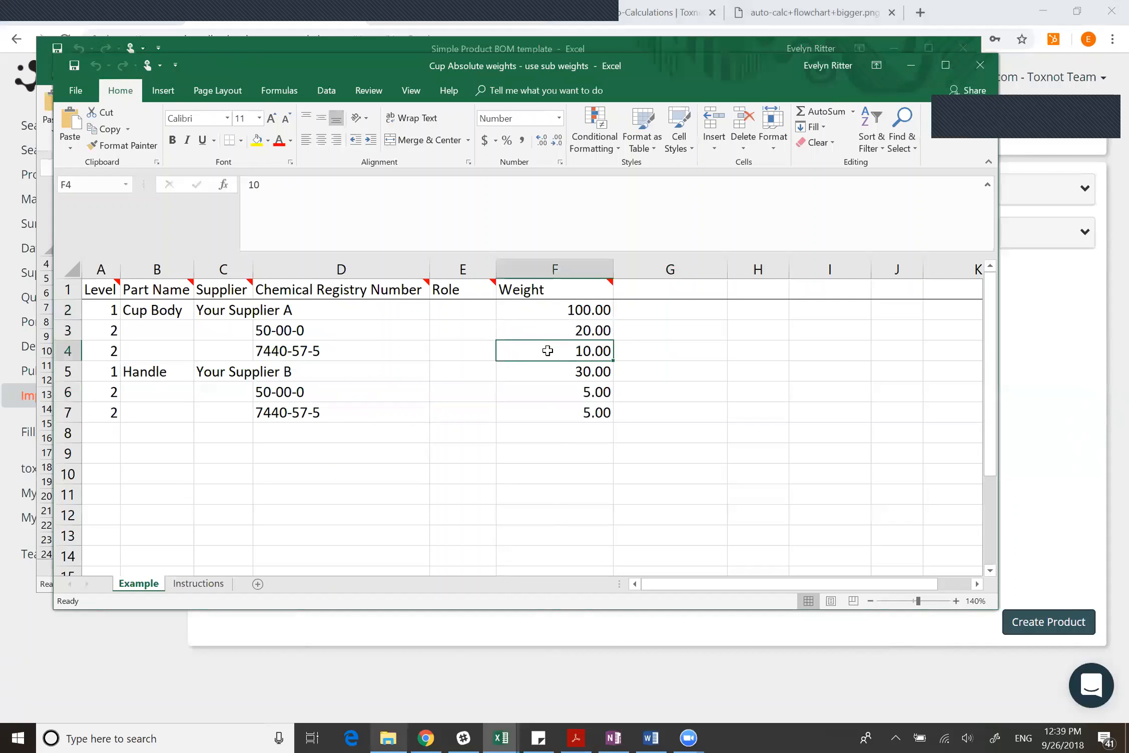
{"action": "left_click", "coordinate": [546, 312]}
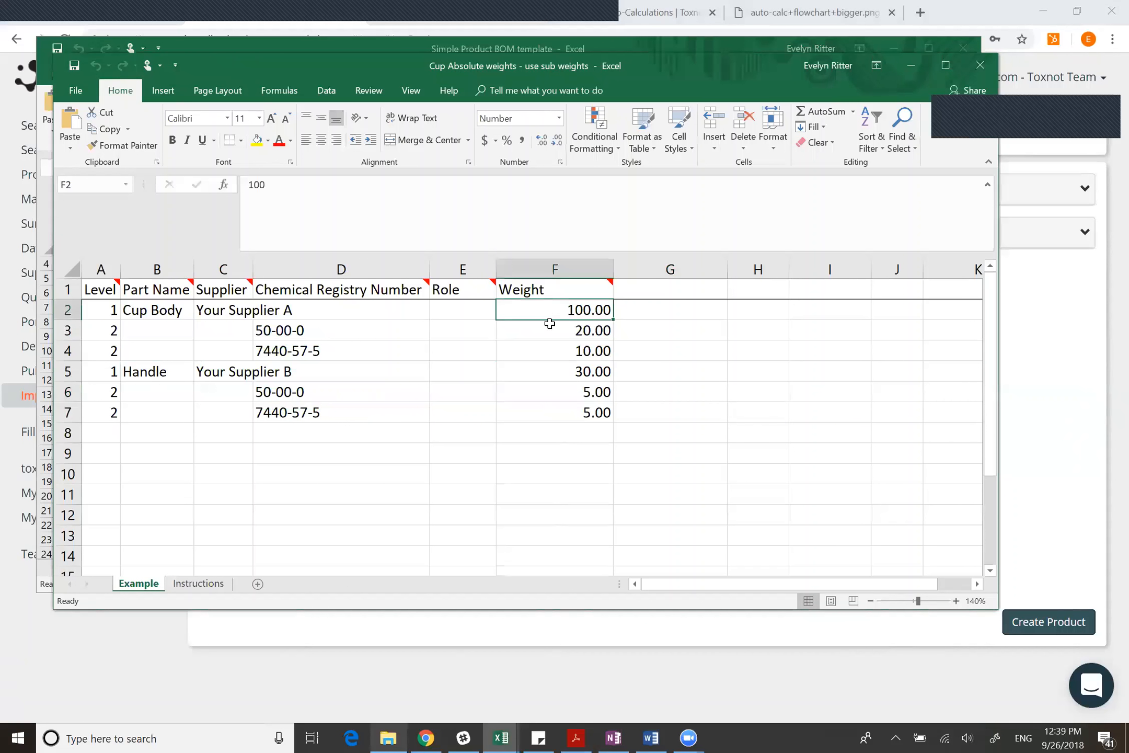
{"action": "left_click", "coordinate": [526, 377]}
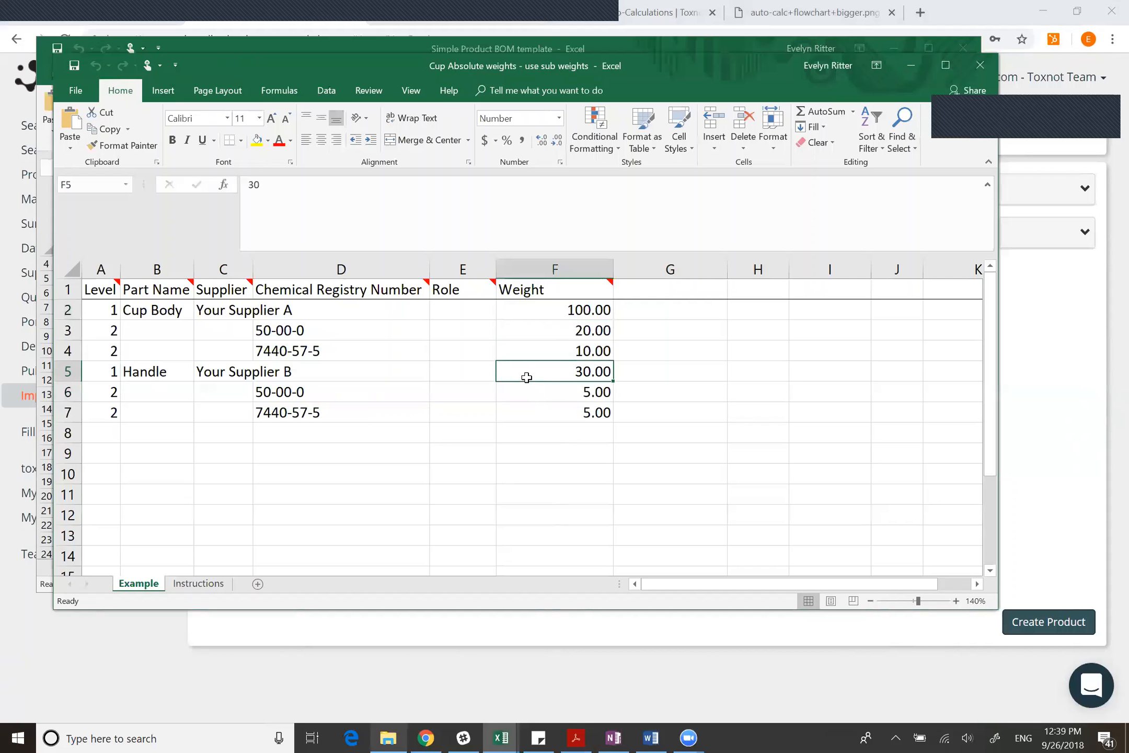
{"action": "left_click", "coordinate": [531, 401]}
{"action": "left_click", "coordinate": [529, 369]}
Switch back to the Toxnot product import form, name the product Cup and choose "Cup Absolute weights - use sub weights" as its source file.
{"action": "left_click", "coordinate": [1084, 375]}
{"action": "left_click", "coordinate": [290, 256]}
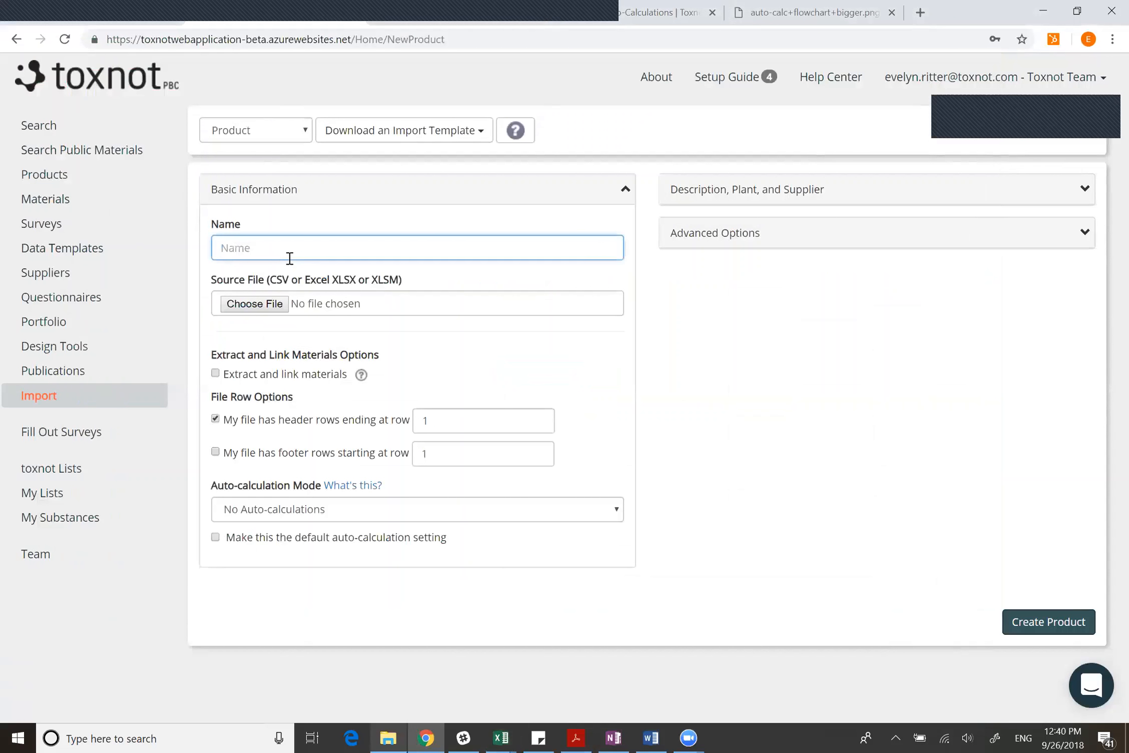
{"action": "type", "text": "CUp"}
{"action": "left_click", "coordinate": [255, 303]}
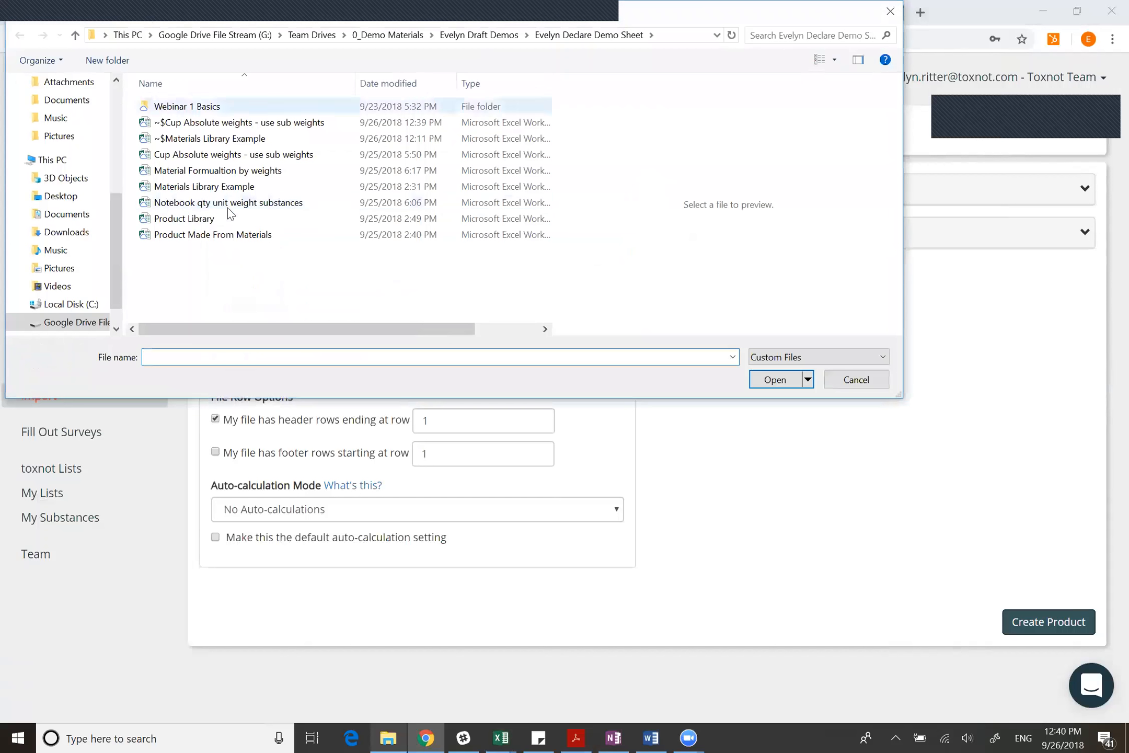
{"action": "left_click", "coordinate": [234, 124]}
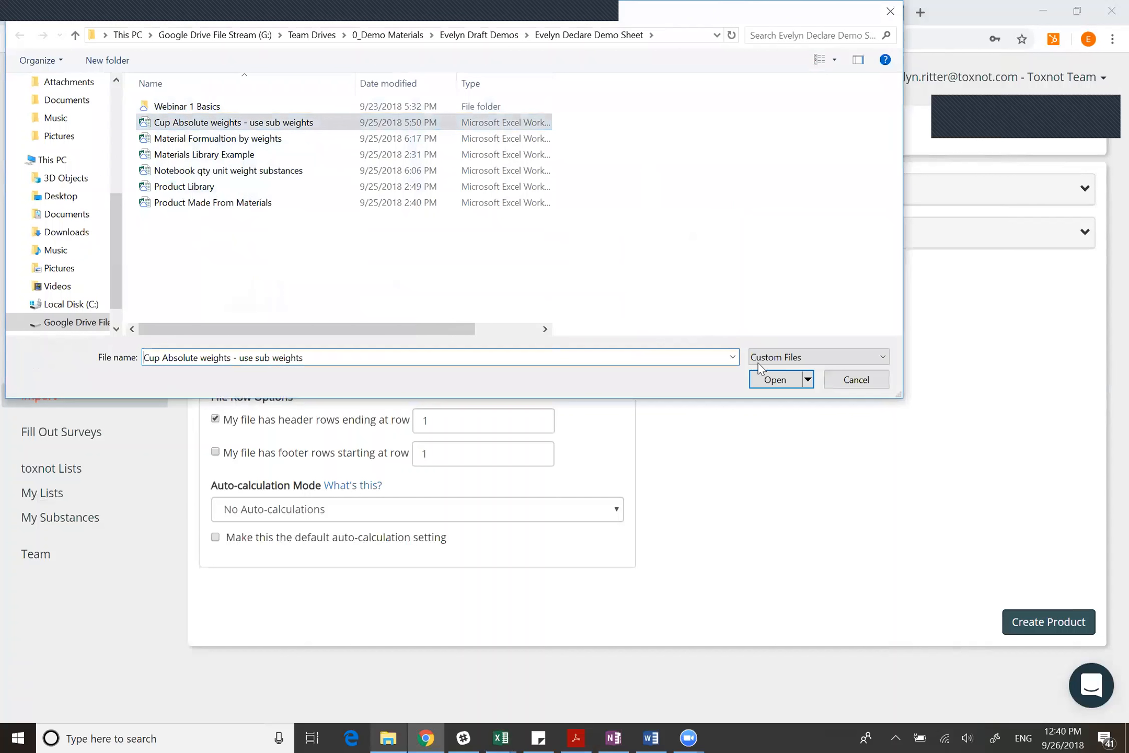
{"action": "left_click", "coordinate": [774, 380]}
Create the product with auto-calculation mode "Weights (Absolute) -- Use substance rows for summing Total Weight" and save its default column mappings.
{"action": "scroll", "coordinate": [520, 571], "scroll_direction": "down", "scroll_amount": 1}
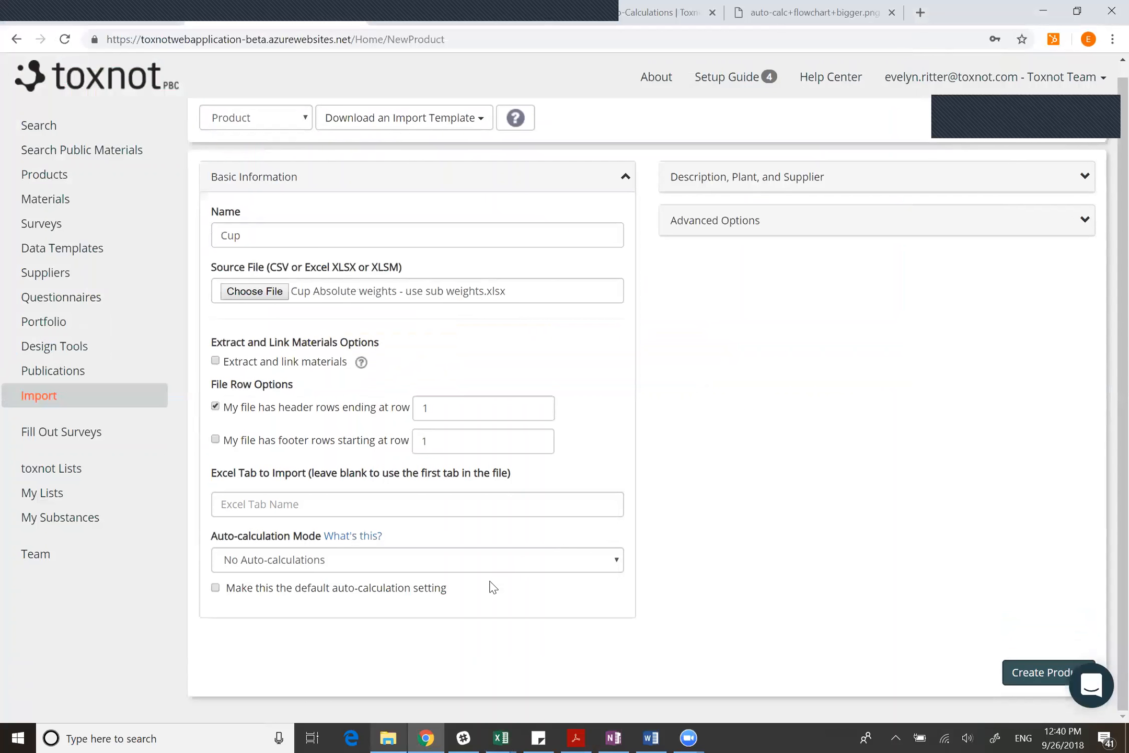
{"action": "left_click", "coordinate": [409, 562]}
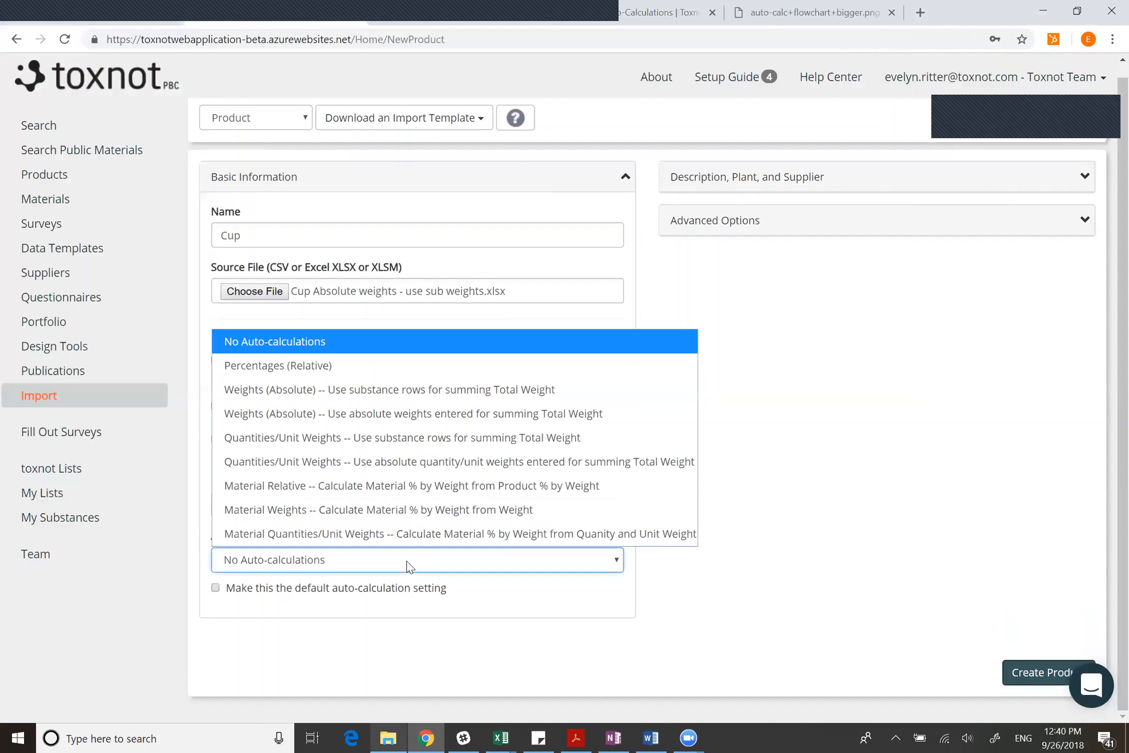
{"action": "left_click", "coordinate": [447, 394]}
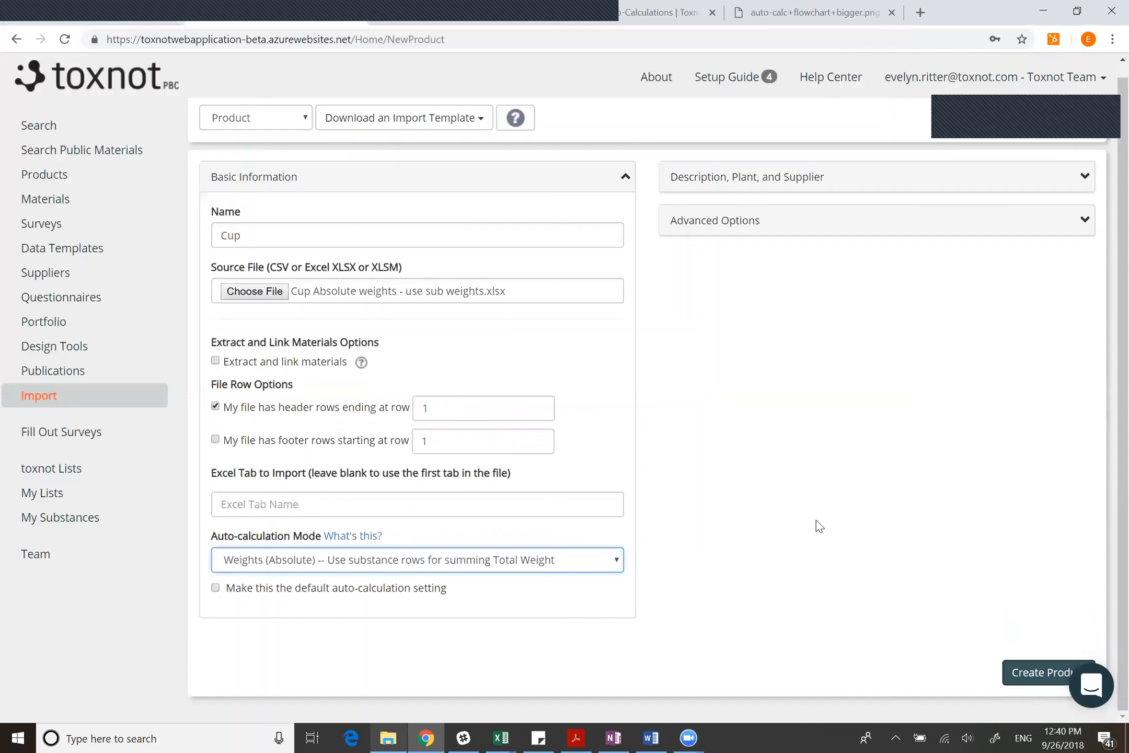
{"action": "left_click", "coordinate": [1040, 678]}
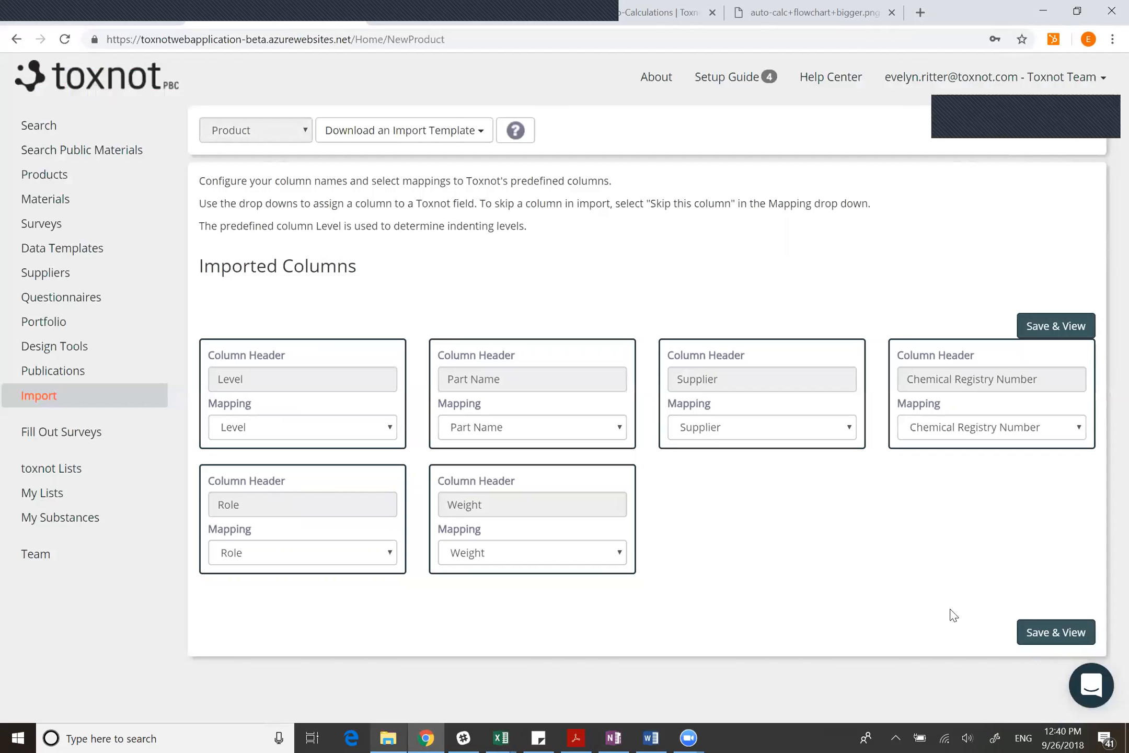
{"action": "left_click", "coordinate": [1037, 632]}
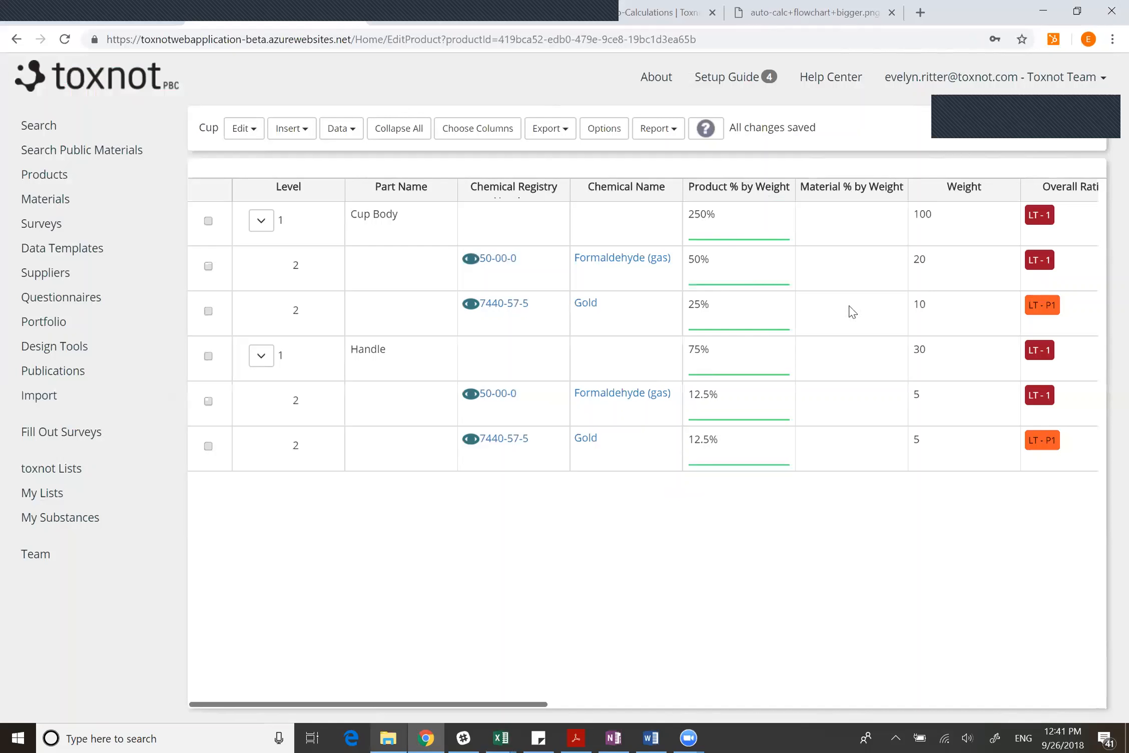
Change the Cup product's auto-calculation option to "Weights (Absolute) -- Use absolute weights entered for summing Total Weight".
{"action": "left_click", "coordinate": [604, 135]}
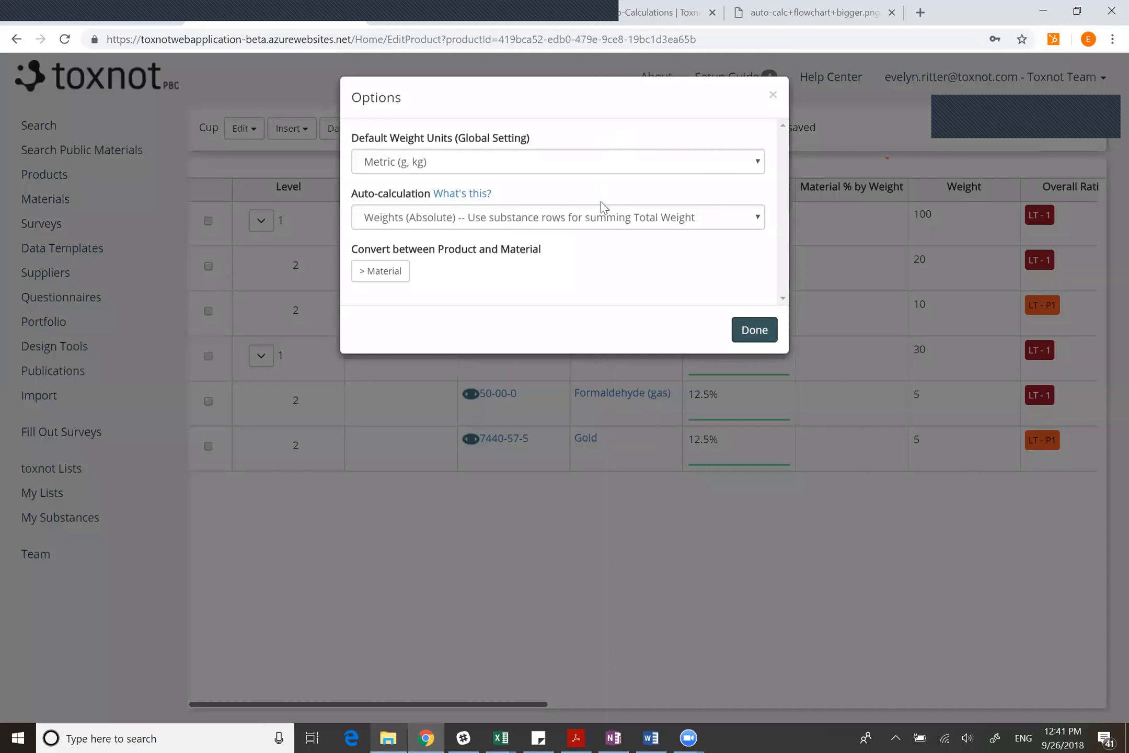
{"action": "left_click", "coordinate": [601, 221]}
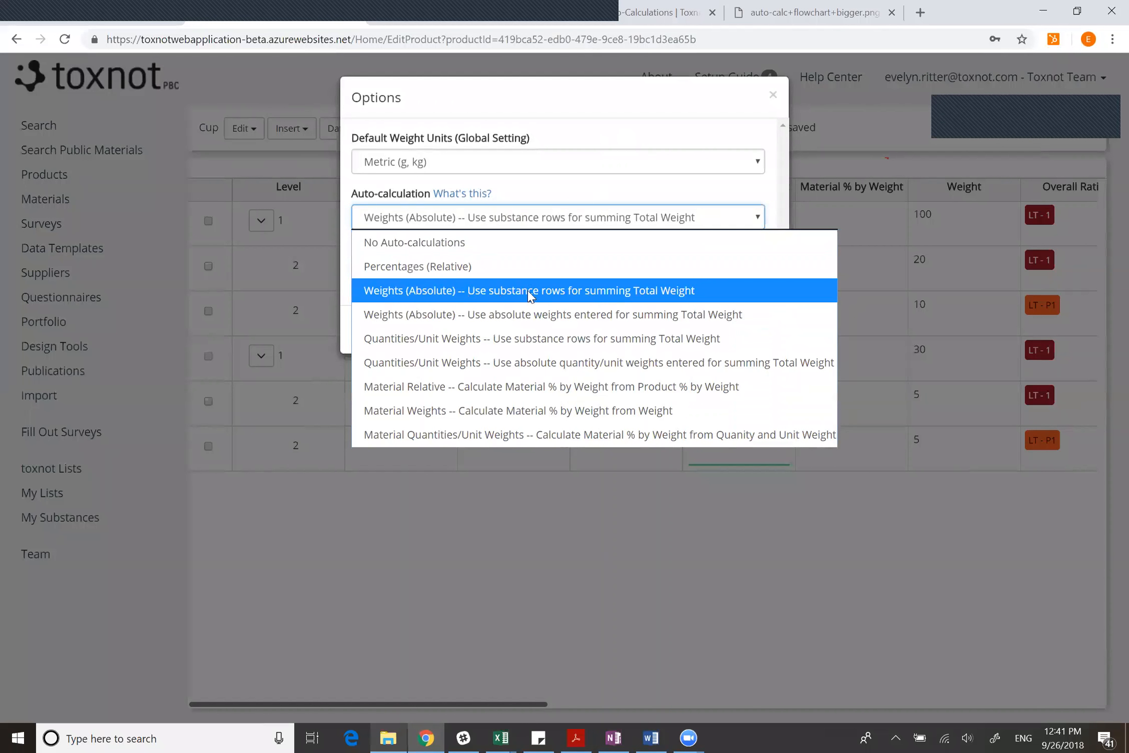
{"action": "left_click", "coordinate": [559, 317]}
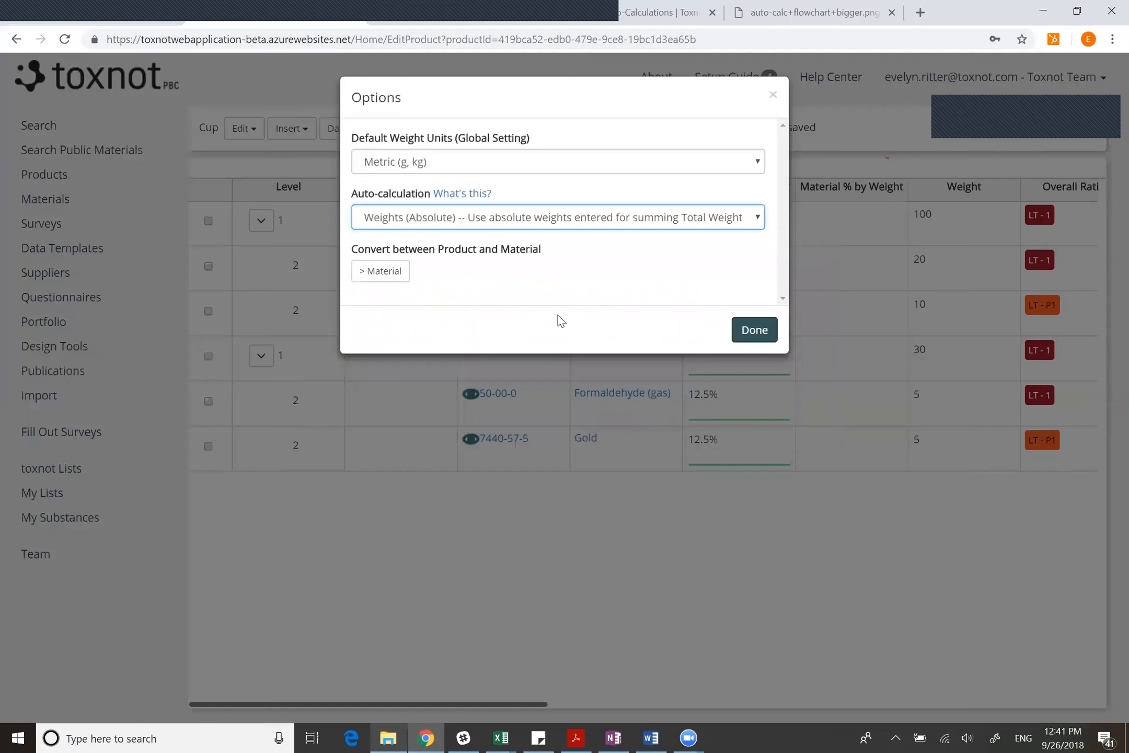
{"action": "left_click", "coordinate": [754, 335]}
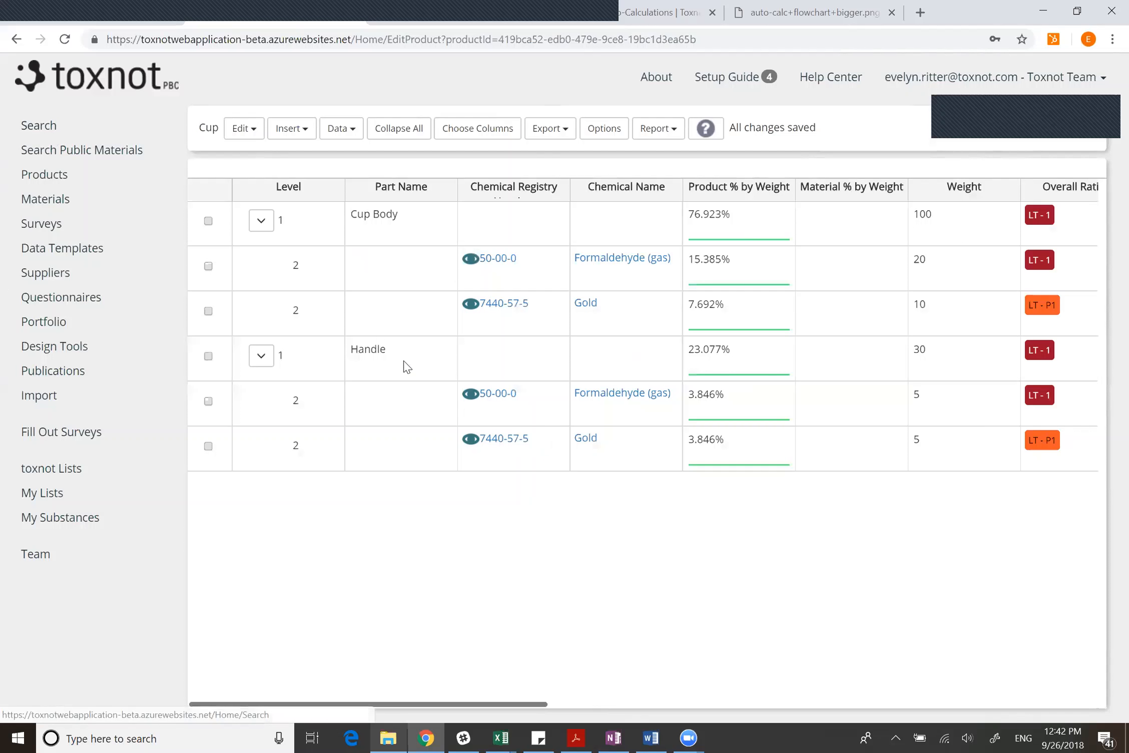
Start a new product from the product list and review the available auto-calculation modes without choosing one.
{"action": "left_click", "coordinate": [67, 176]}
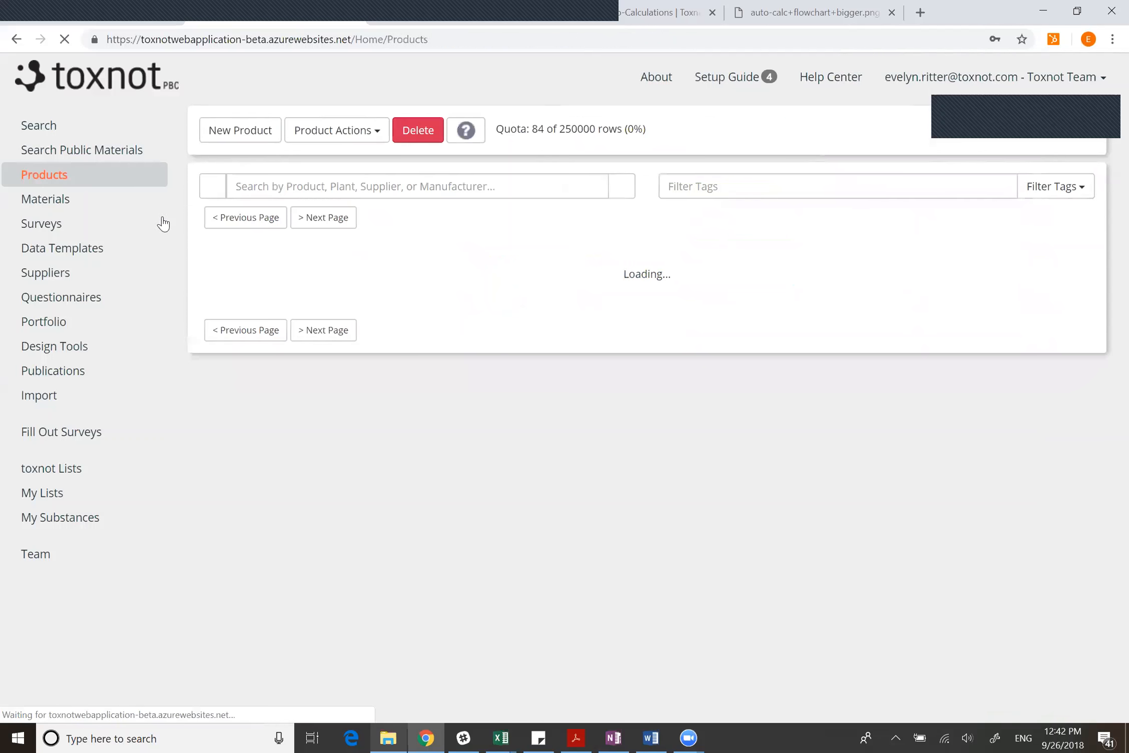
{"action": "left_click", "coordinate": [224, 131]}
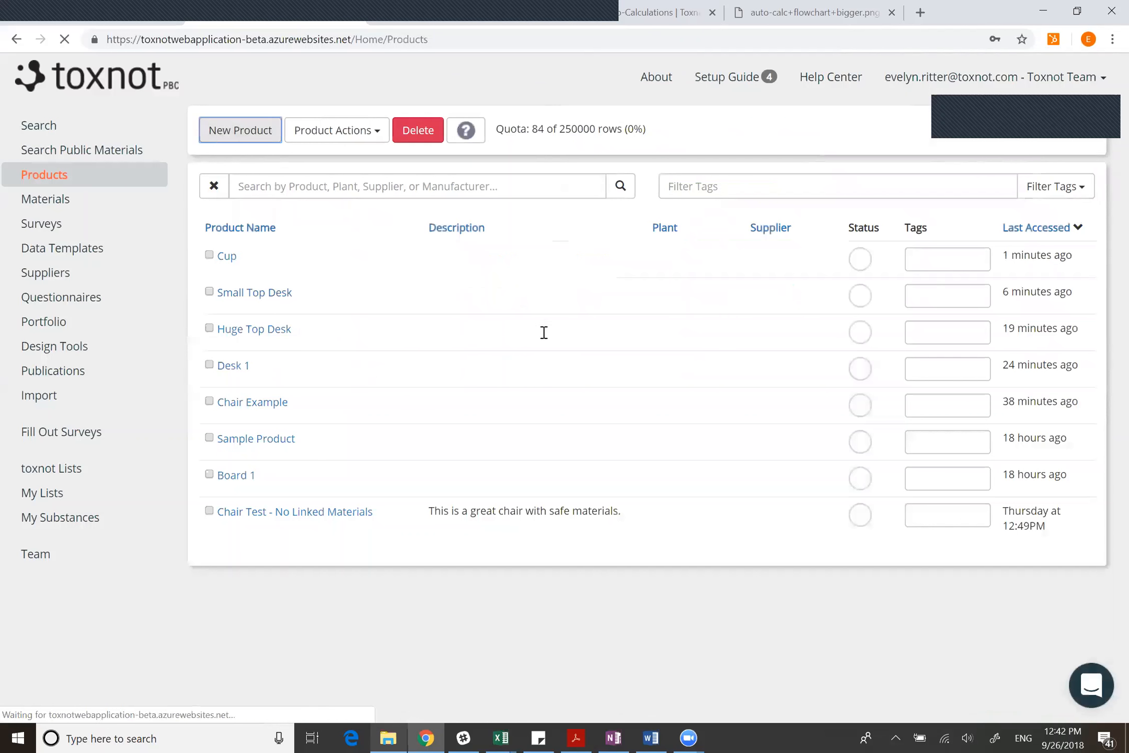
{"action": "left_click", "coordinate": [360, 515]}
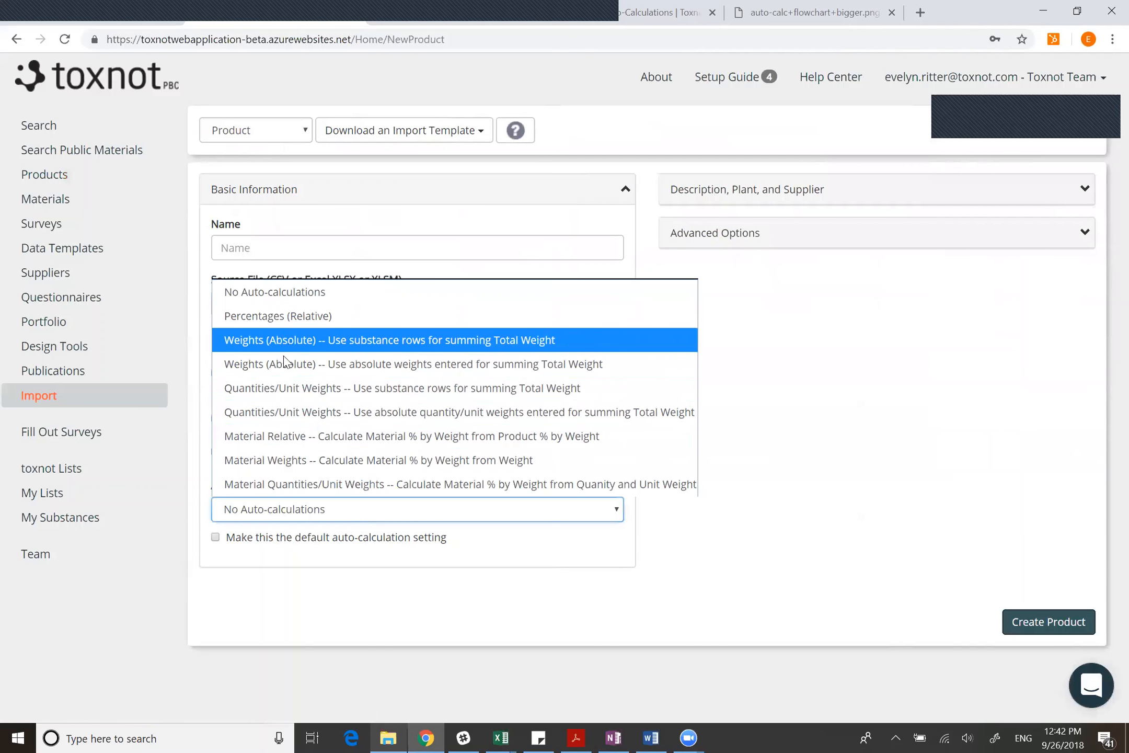
{"action": "left_click", "coordinate": [890, 384]}
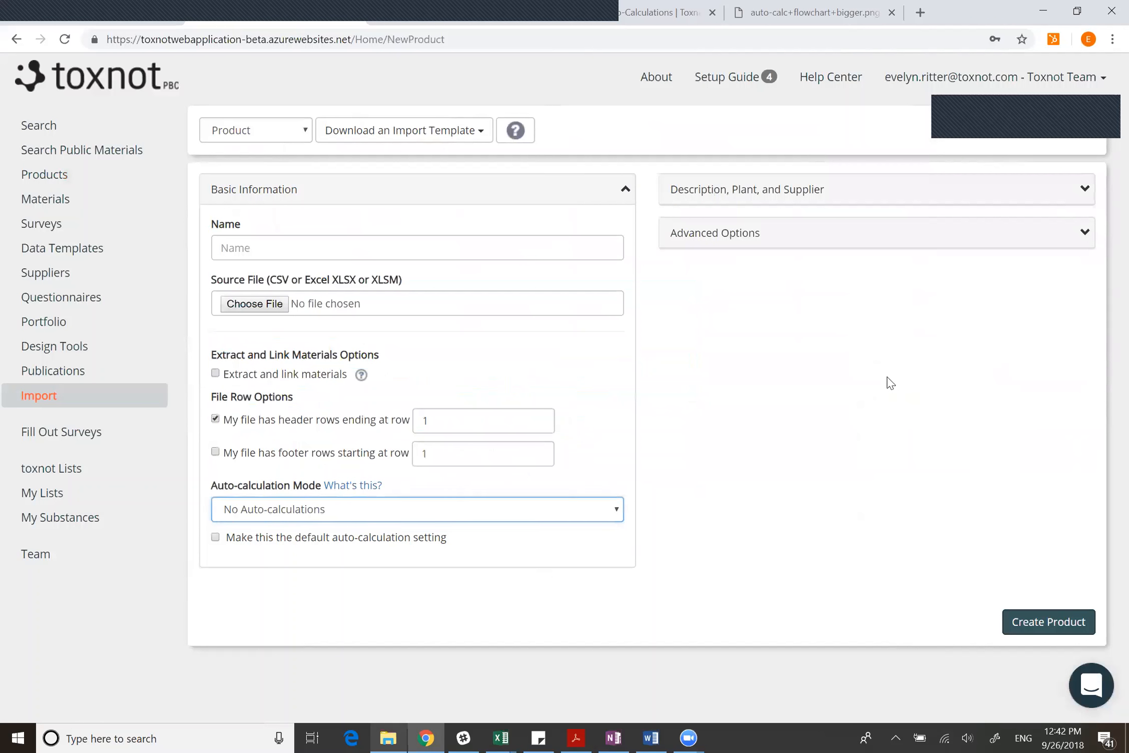
Open the "Notebook qty unit weight substances" workbook and examine the quantity and unit weight of the Pages part's substance.
{"action": "left_click", "coordinate": [388, 737]}
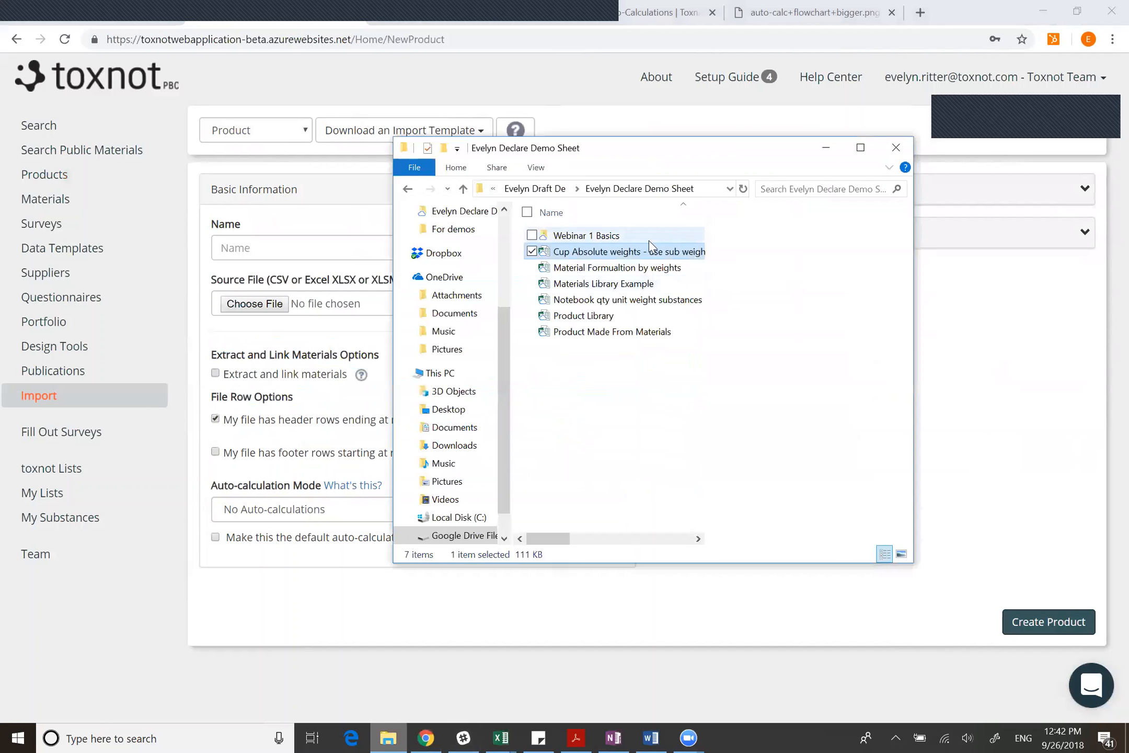
{"action": "left_click", "coordinate": [620, 301]}
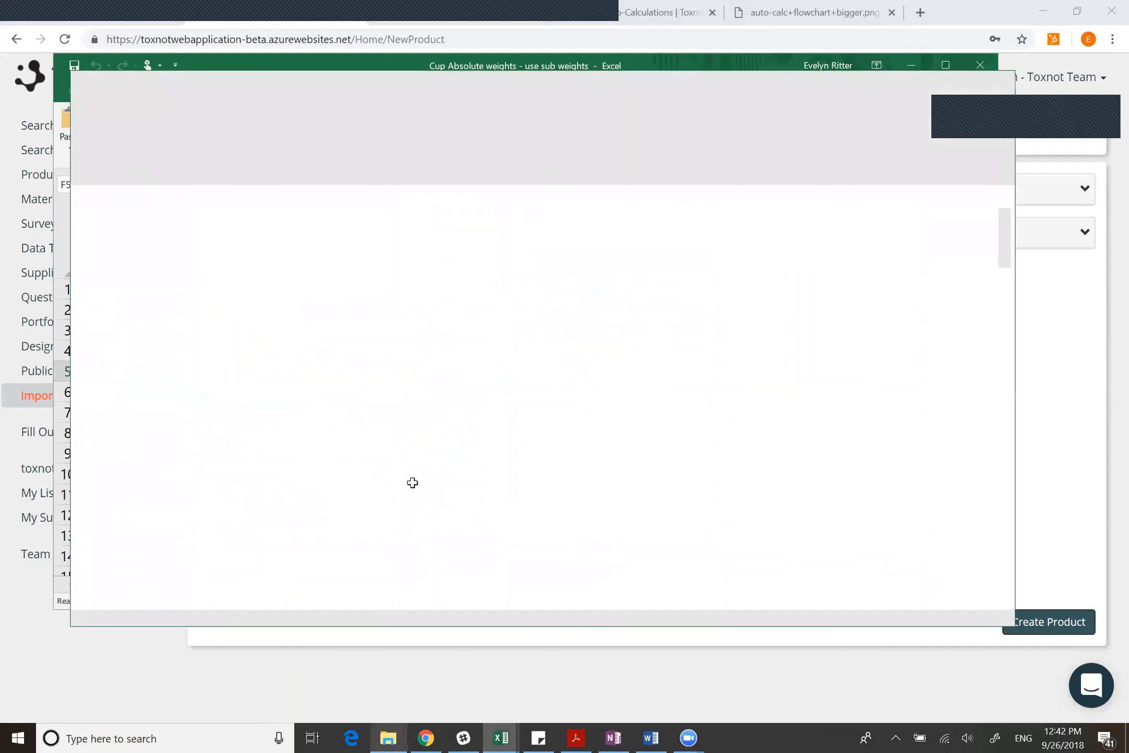
{"action": "left_click", "coordinate": [190, 328]}
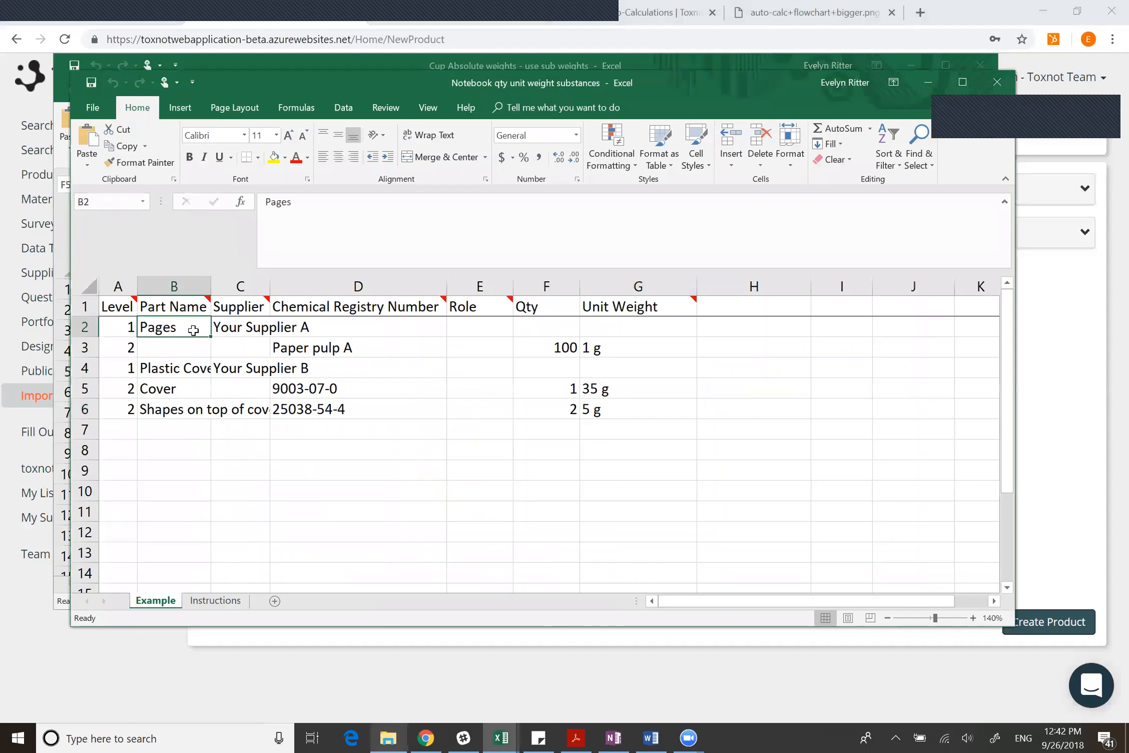
{"action": "left_click", "coordinate": [540, 345]}
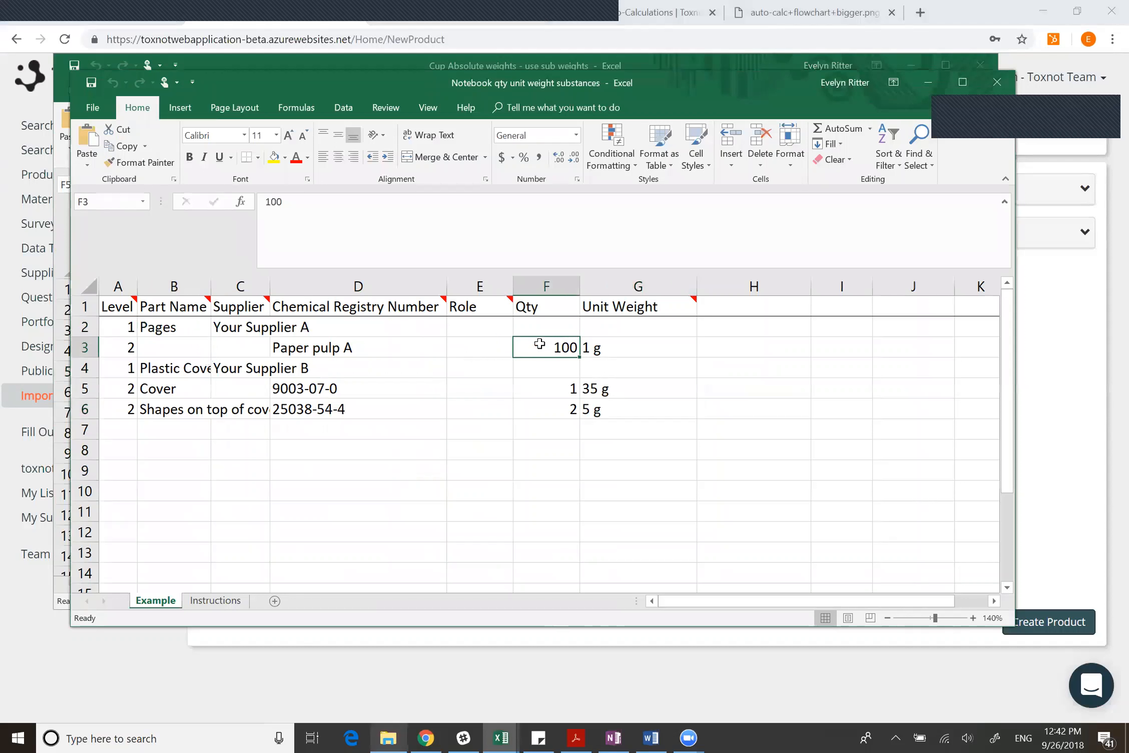
{"action": "left_click", "coordinate": [670, 363]}
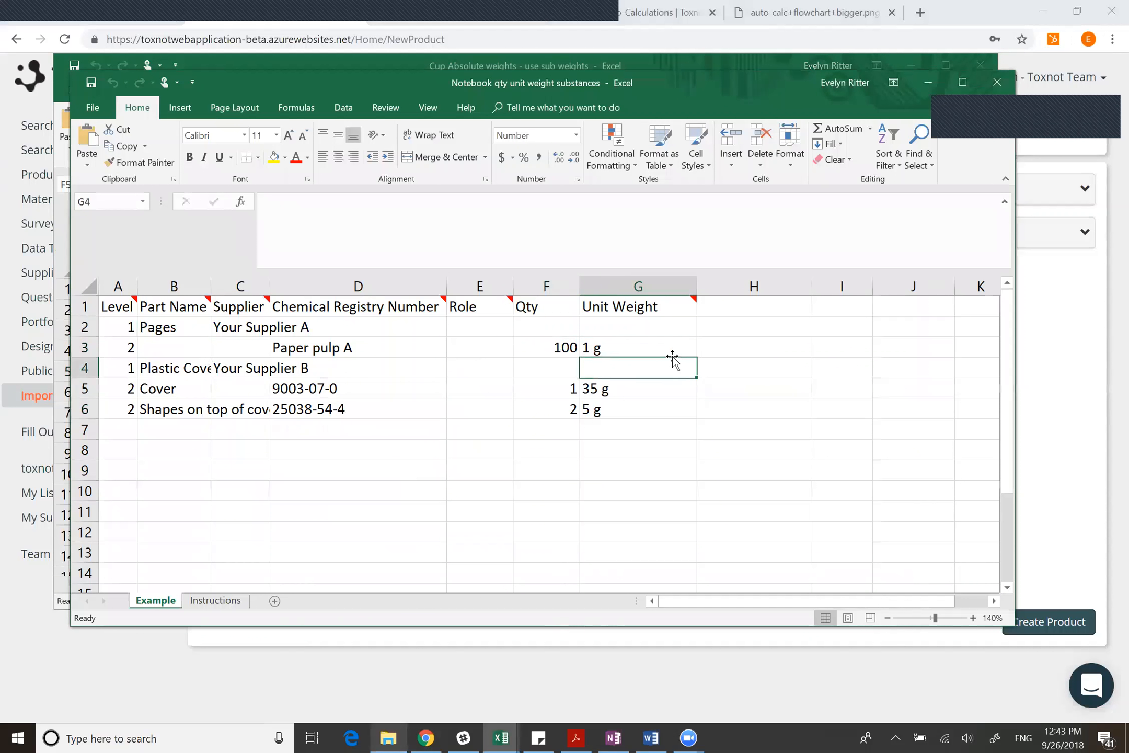
{"action": "left_click", "coordinate": [663, 347]}
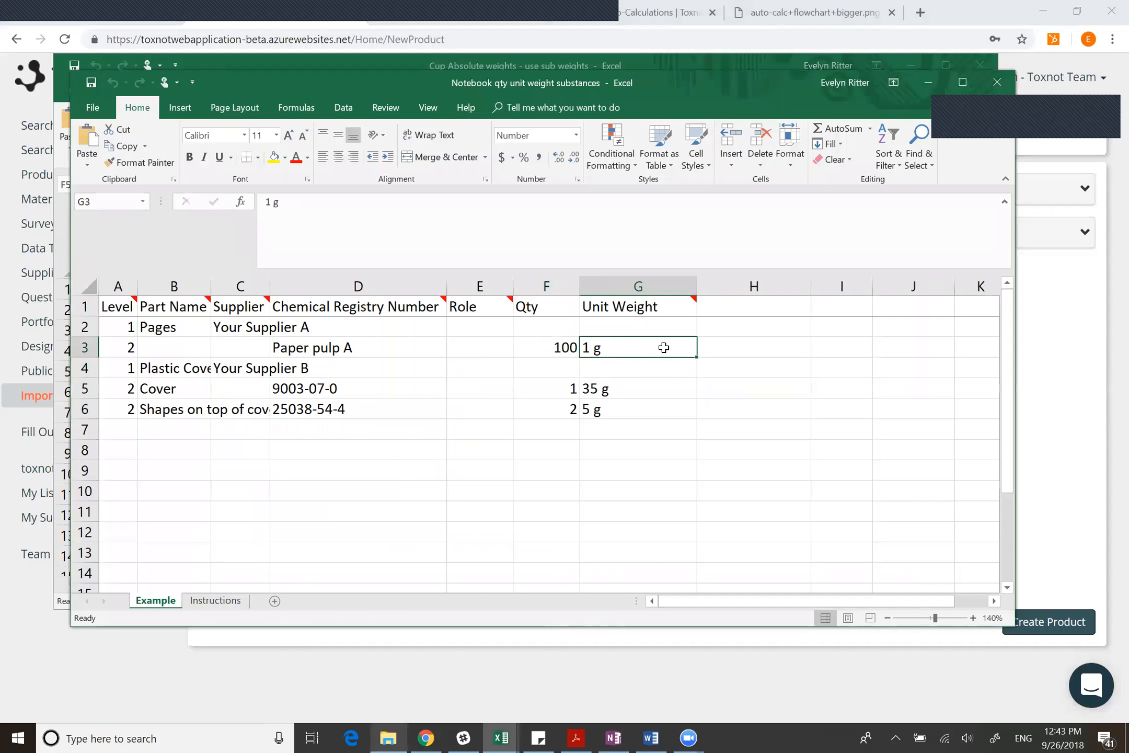
Examine the registry numbers, quantities and unit weights of the Cover and Shapes on top of cover rows in the notebook workbook.
{"action": "left_click", "coordinate": [154, 386]}
{"action": "left_click", "coordinate": [403, 387]}
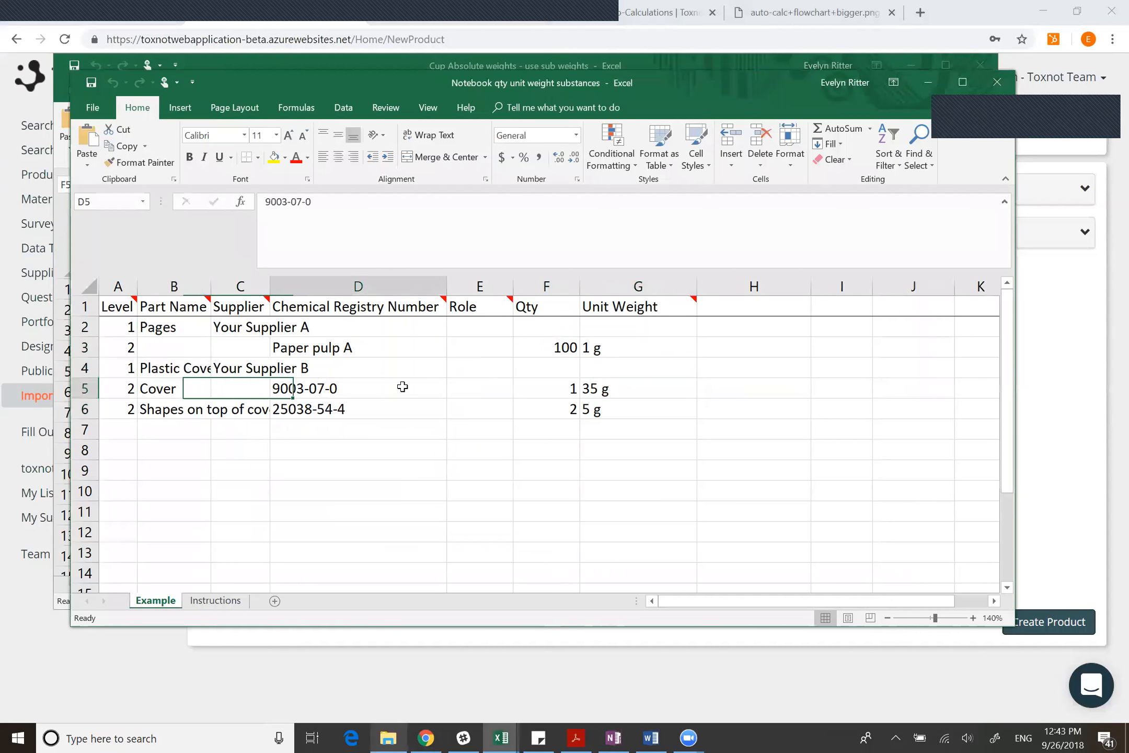
{"action": "left_click", "coordinate": [610, 387]}
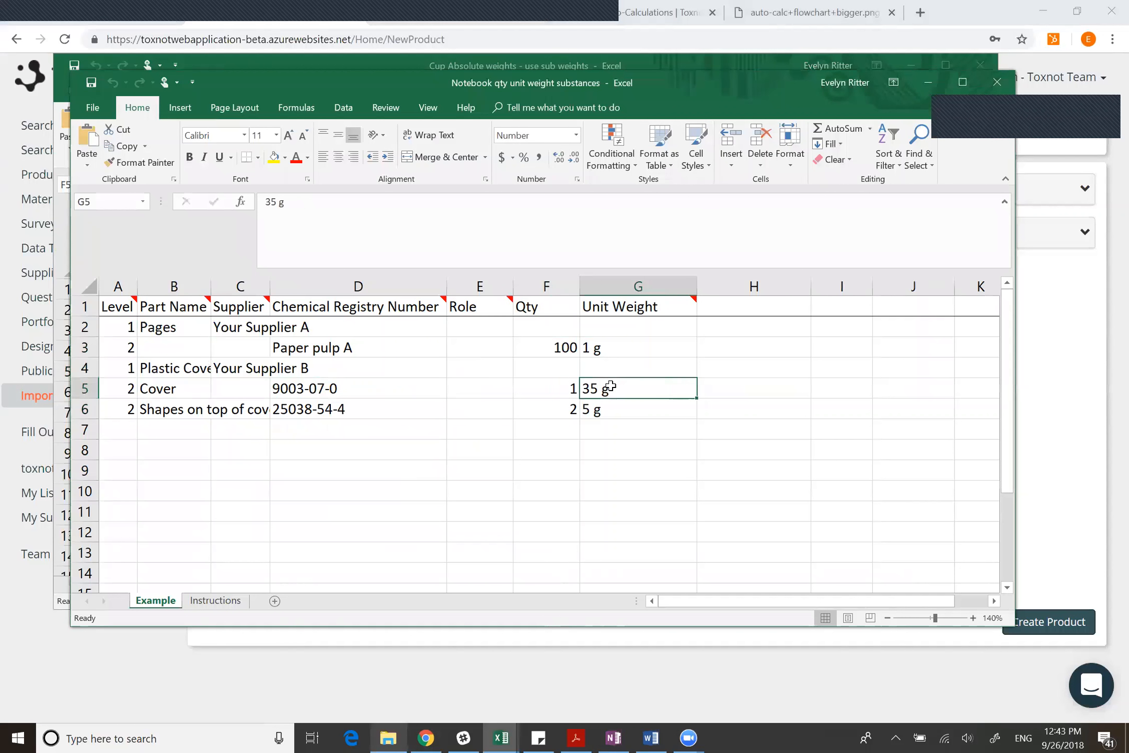
{"action": "left_click", "coordinate": [165, 412]}
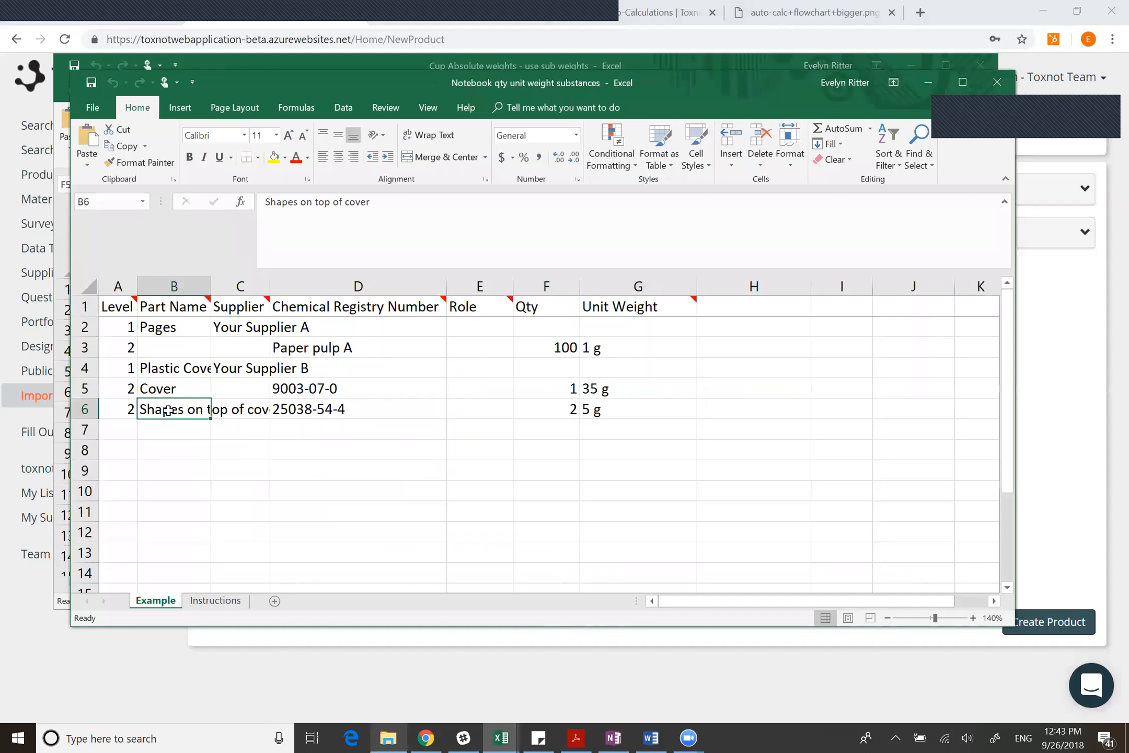
{"action": "left_click", "coordinate": [360, 406]}
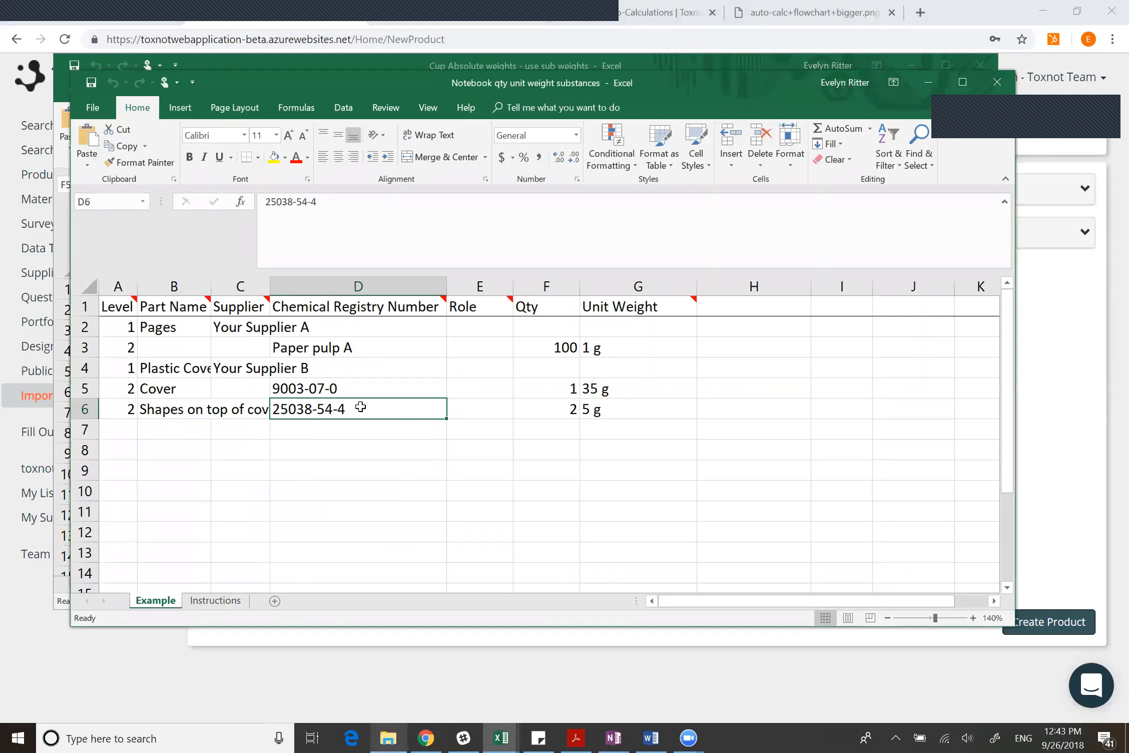
{"action": "left_click", "coordinate": [601, 426]}
{"action": "left_click", "coordinate": [627, 404]}
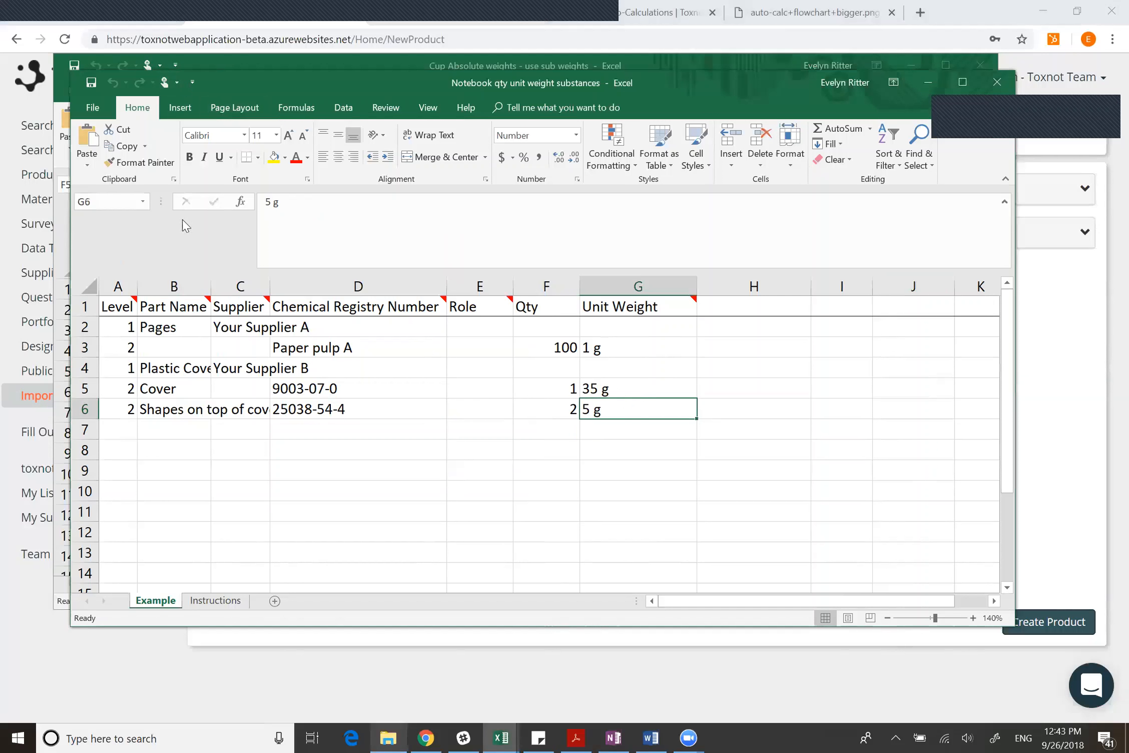
{"action": "left_click", "coordinate": [331, 356]}
Switch back to Toxnot, keep the import type as Product, and set auto-calculation to "Quantities/Unit Weights -- Use substance rows for summing Total Weight".
{"action": "left_click", "coordinate": [306, 650]}
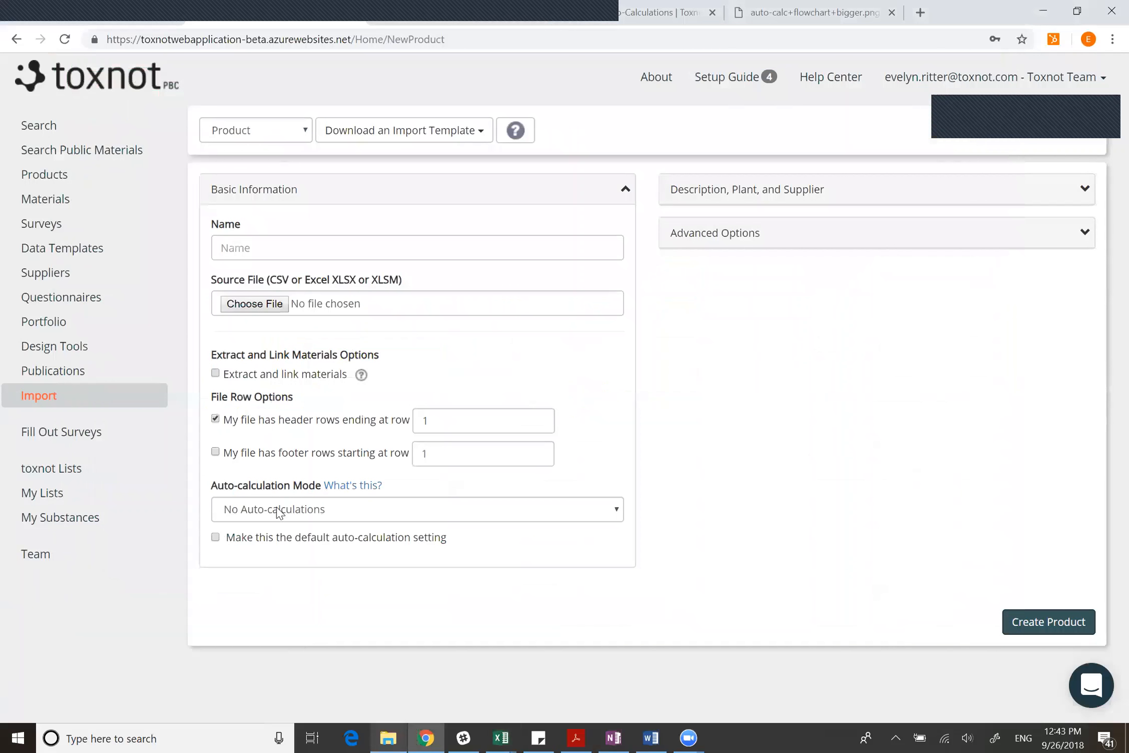
{"action": "left_click", "coordinate": [269, 132]}
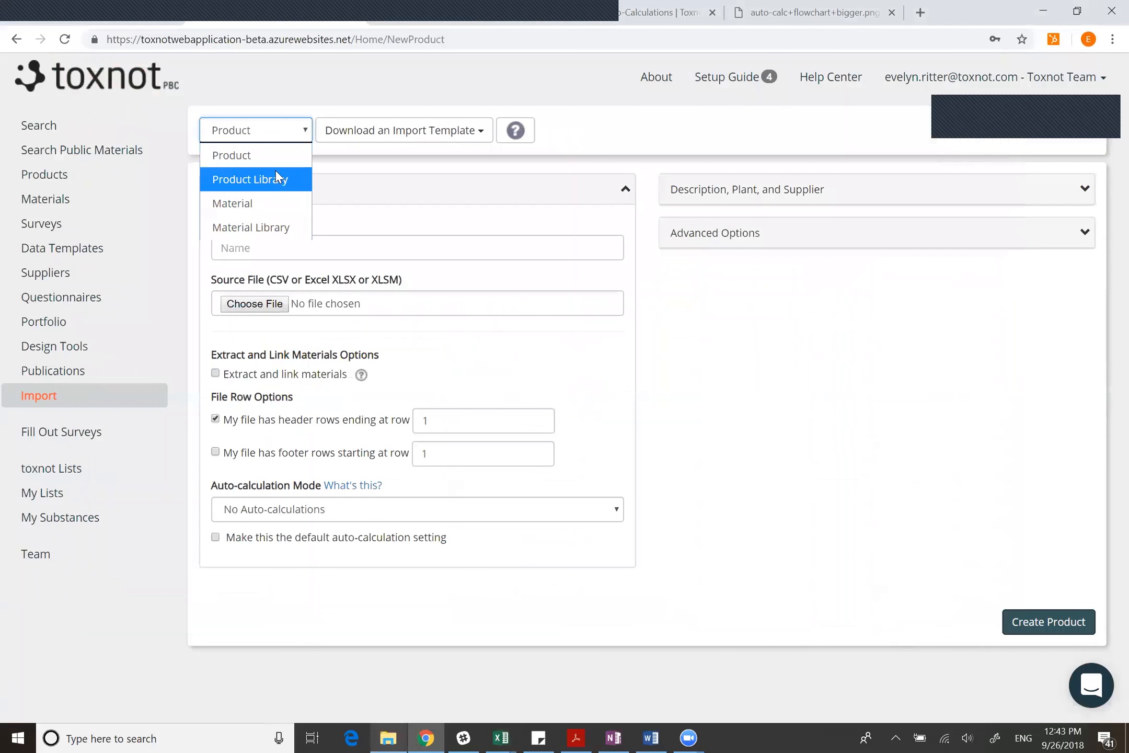
{"action": "left_click", "coordinate": [276, 160]}
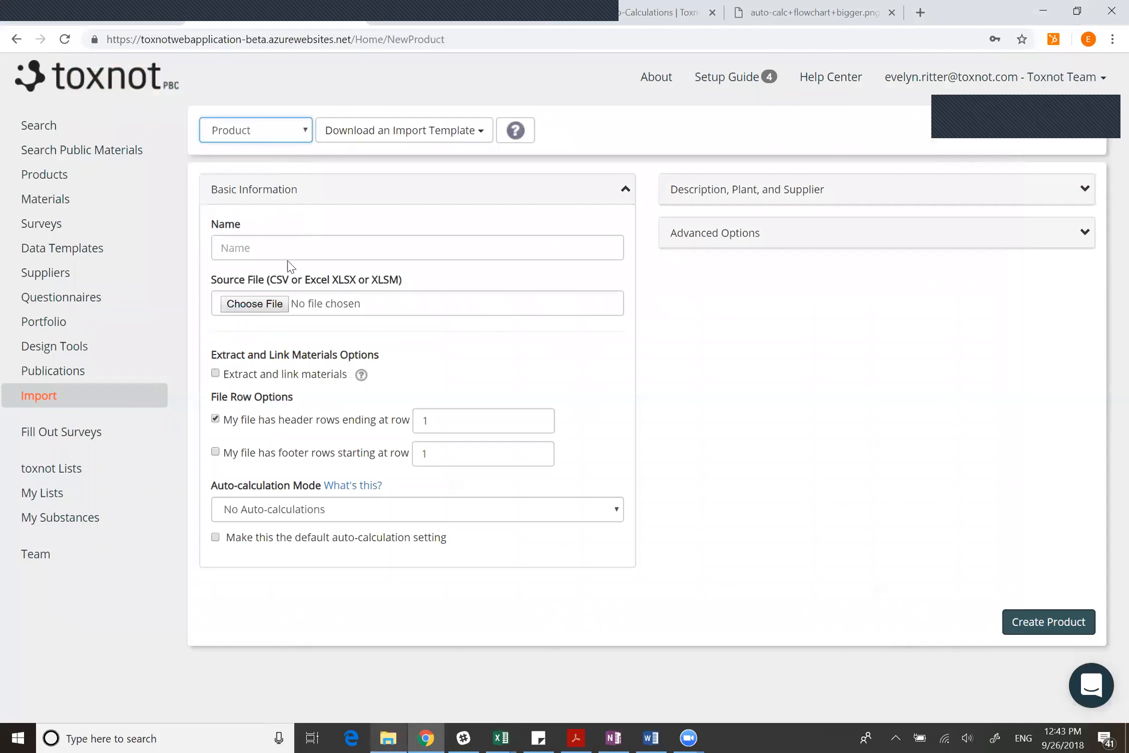
{"action": "left_click", "coordinate": [338, 515]}
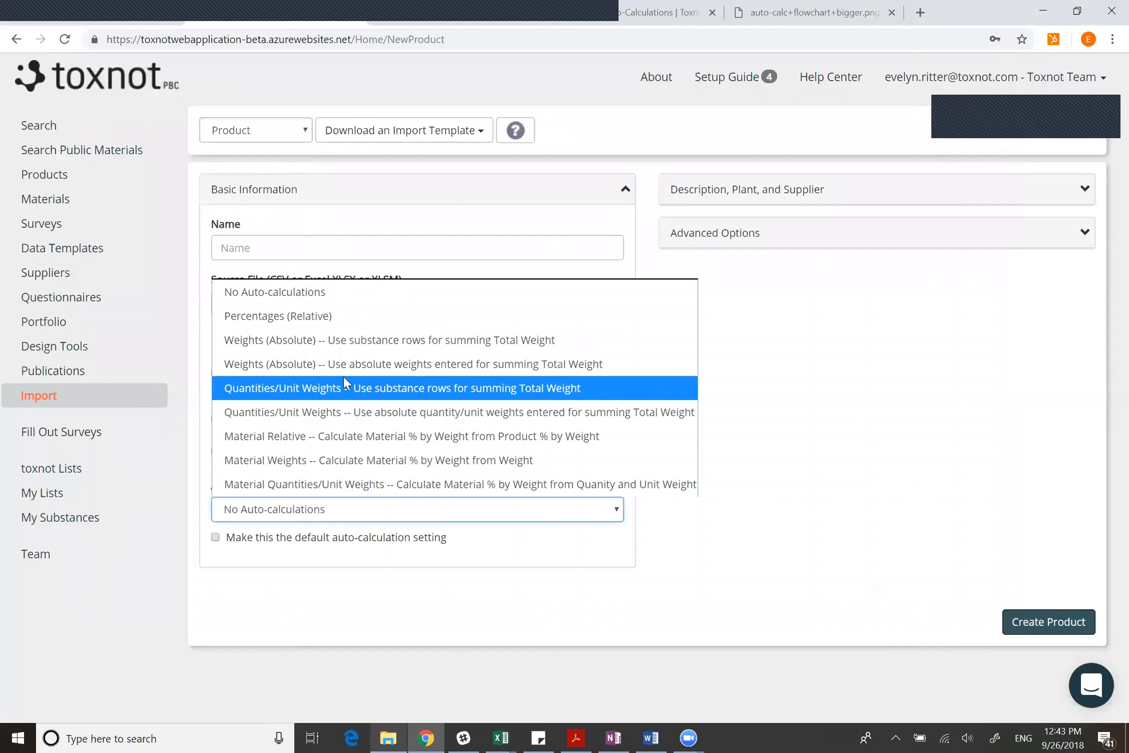
{"action": "left_click", "coordinate": [439, 392]}
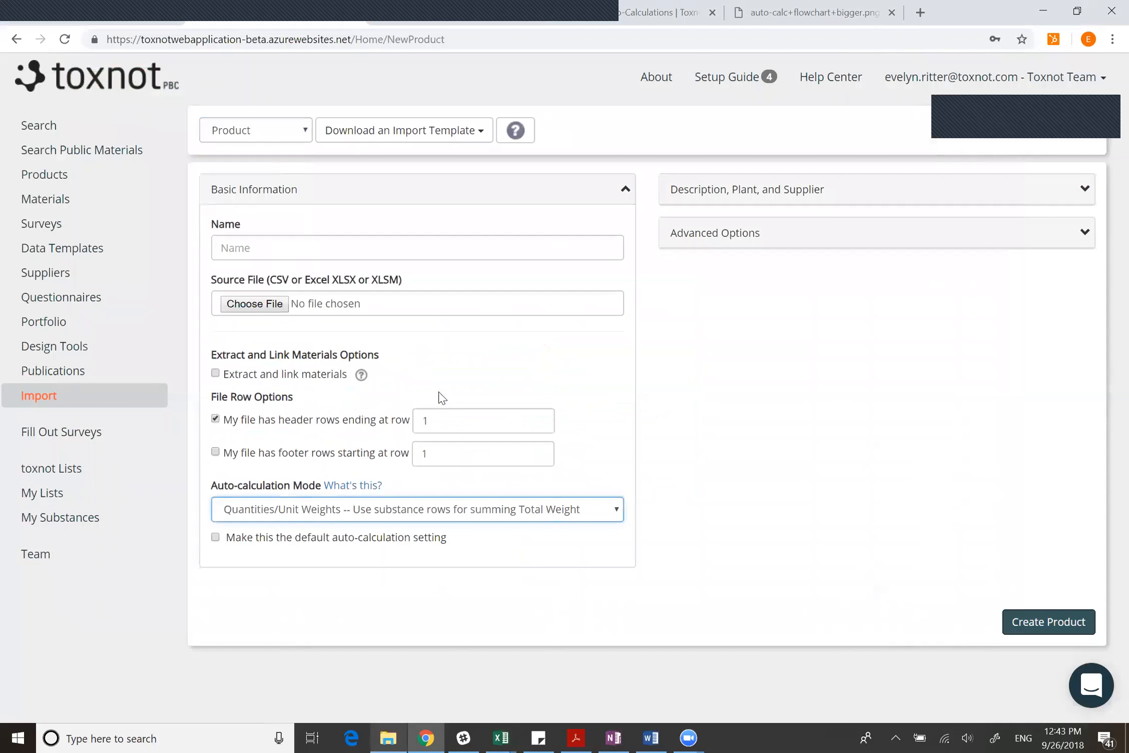
Name the product "Notebook" and attach "Notebook qty unit weight substances.xlsx" as its source file.
{"action": "left_click", "coordinate": [270, 247]}
{"action": "type", "text": "N"}
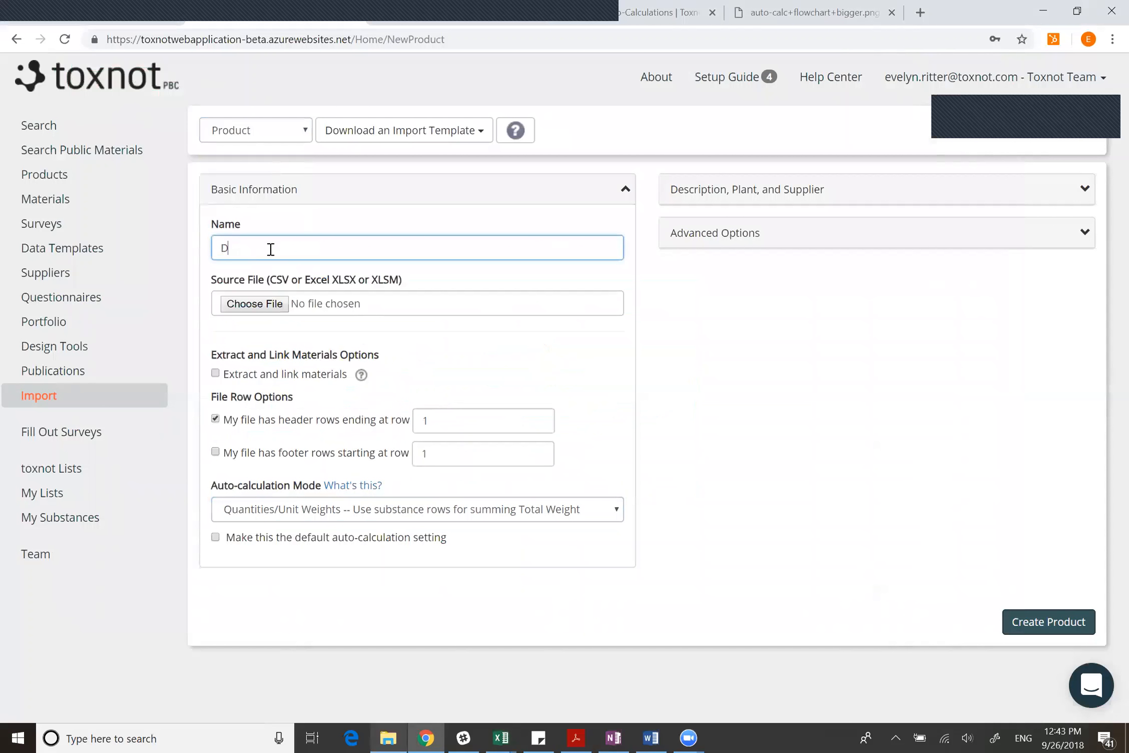
{"action": "key", "text": "BackSpace"}
{"action": "type", "text": "Notebook"}
{"action": "left_click", "coordinate": [254, 303]}
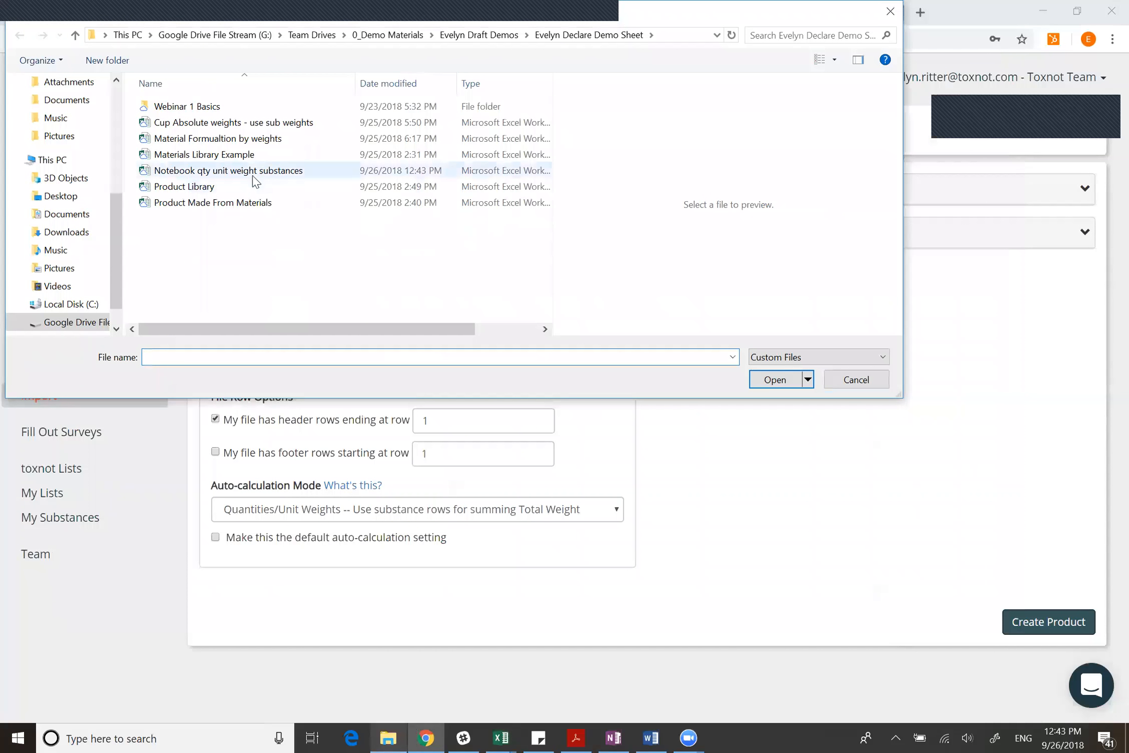
{"action": "left_click", "coordinate": [252, 171]}
{"action": "left_click", "coordinate": [779, 388]}
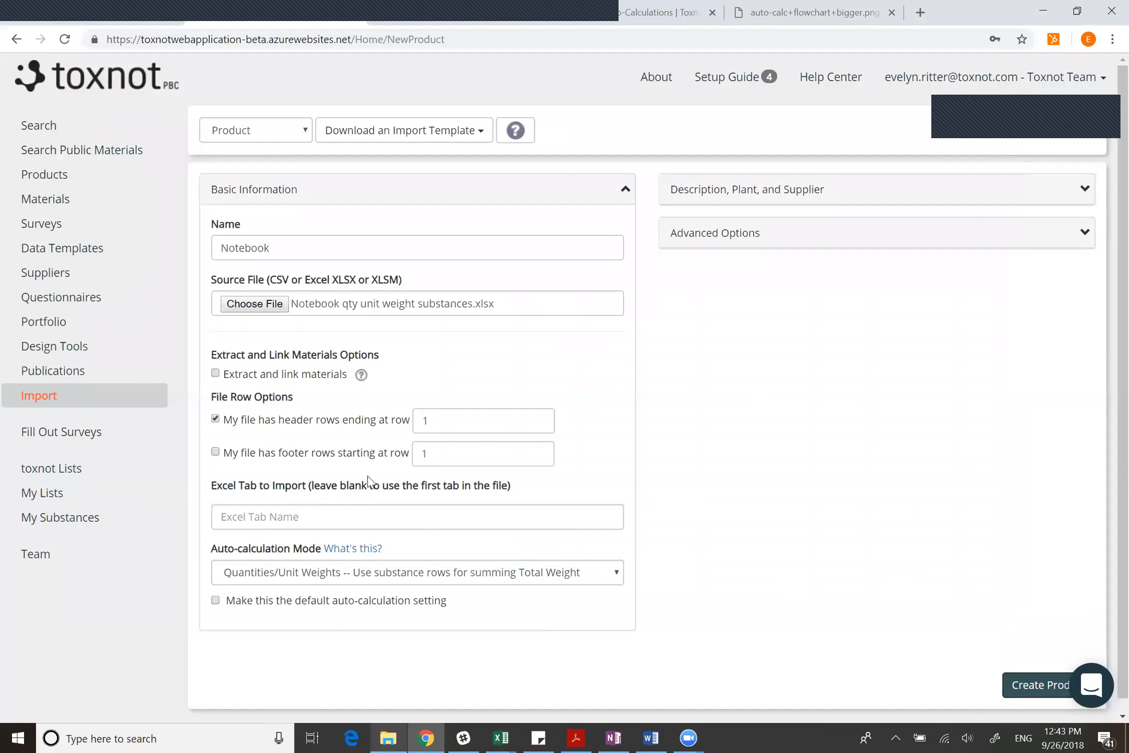
Create the Notebook product and save its default column mappings.
{"action": "left_click", "coordinate": [1032, 684]}
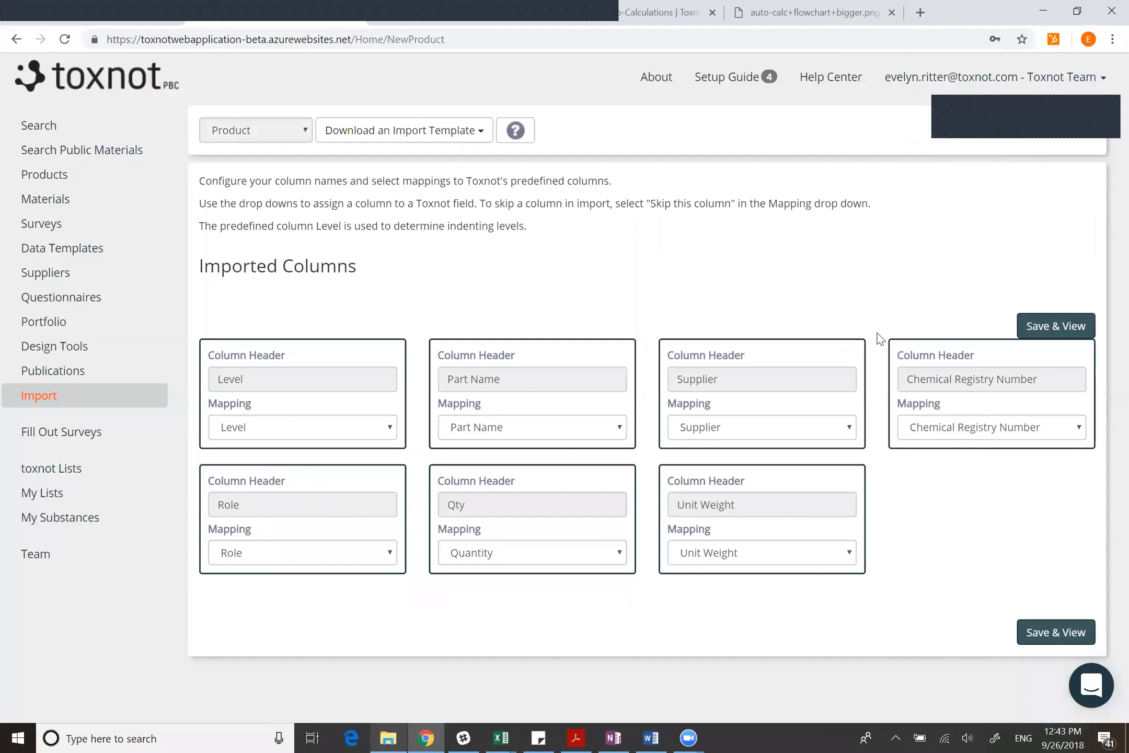
{"action": "left_click", "coordinate": [1039, 620]}
{"action": "left_click", "coordinate": [1060, 641]}
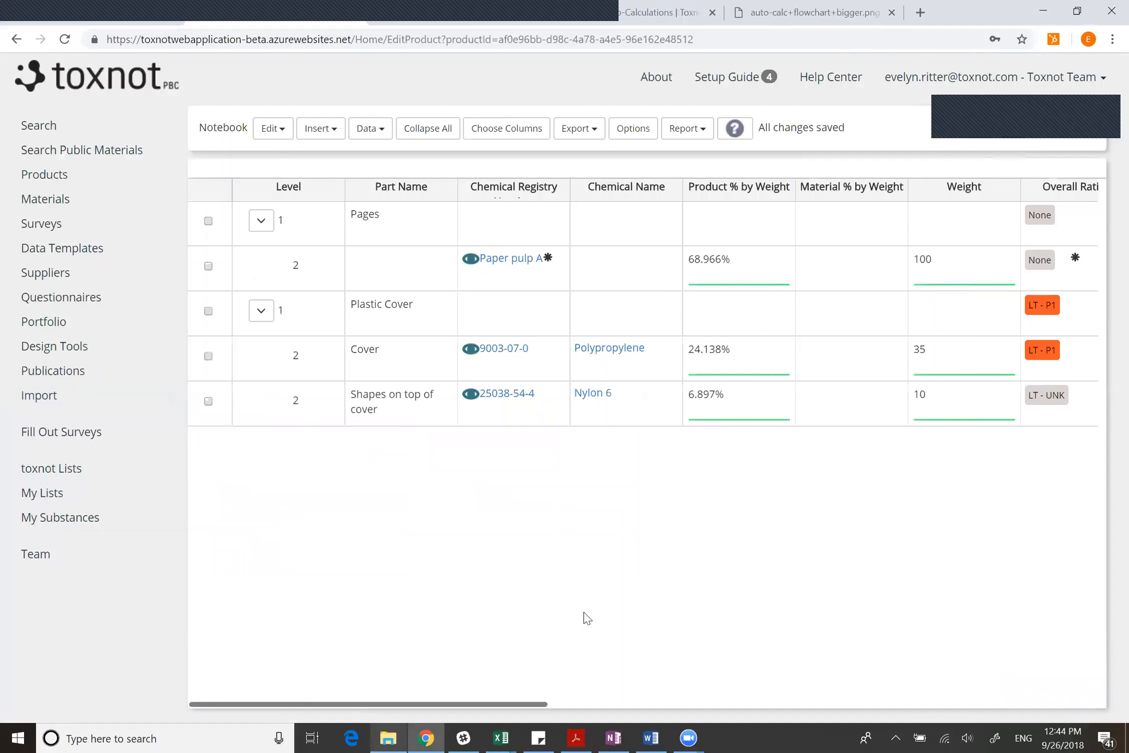
Preview the Notebook product's Declare Label report with the Materials and Substances option.
{"action": "left_click_drag", "start_coordinate": [521, 704], "coordinate": [438, 713]}
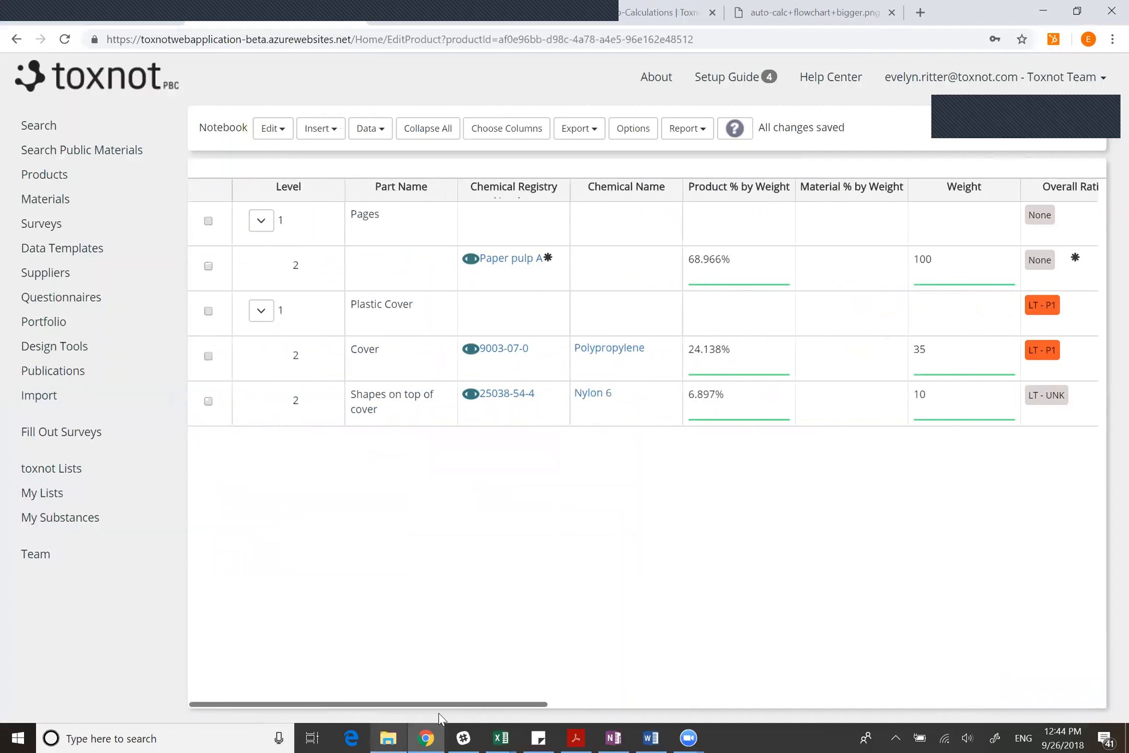
{"action": "left_click", "coordinate": [686, 129]}
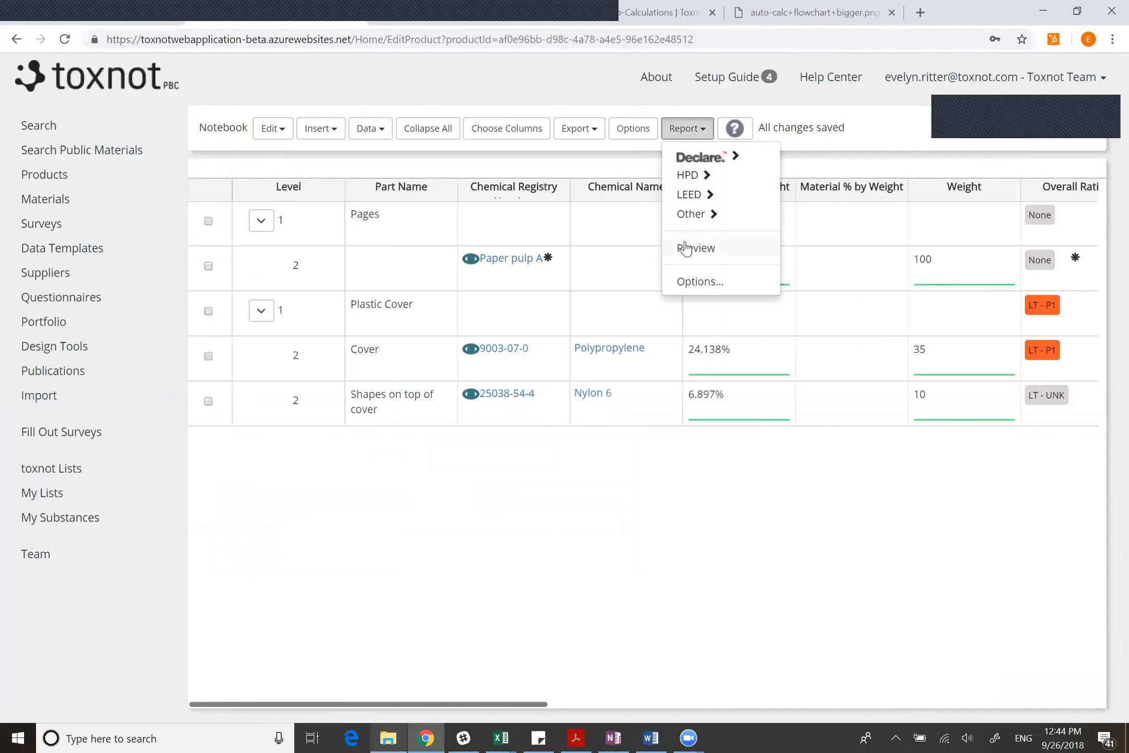
{"action": "left_click", "coordinate": [734, 155]}
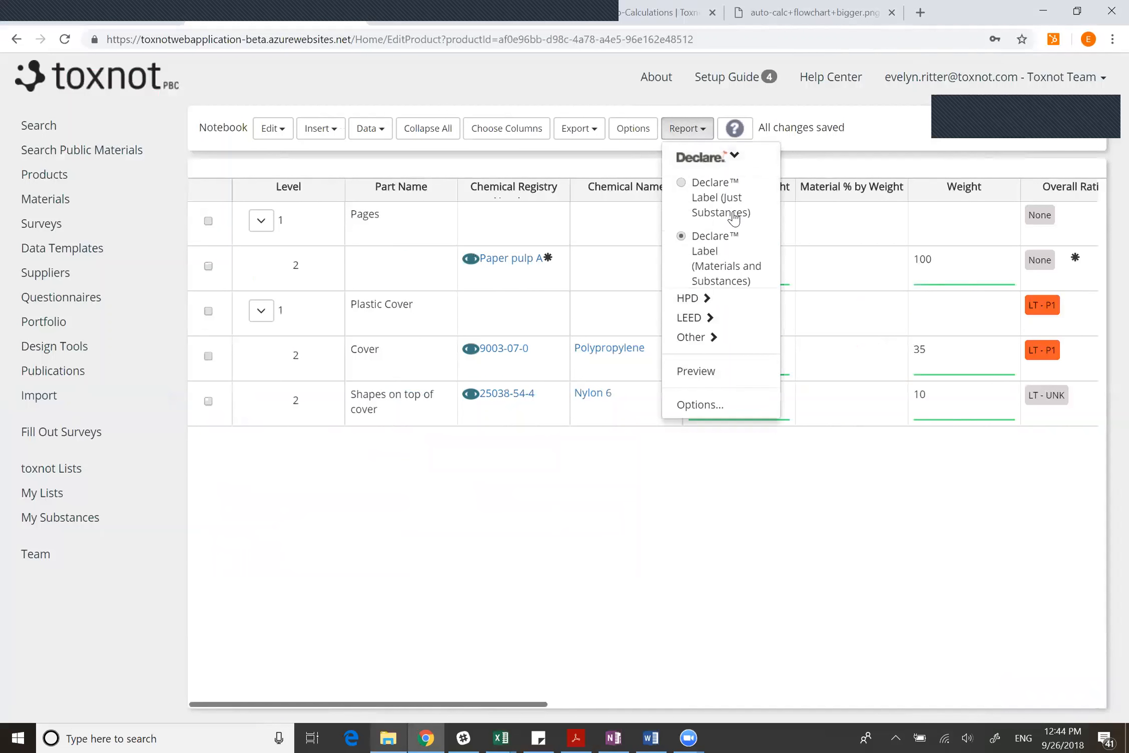
{"action": "left_click", "coordinate": [729, 377]}
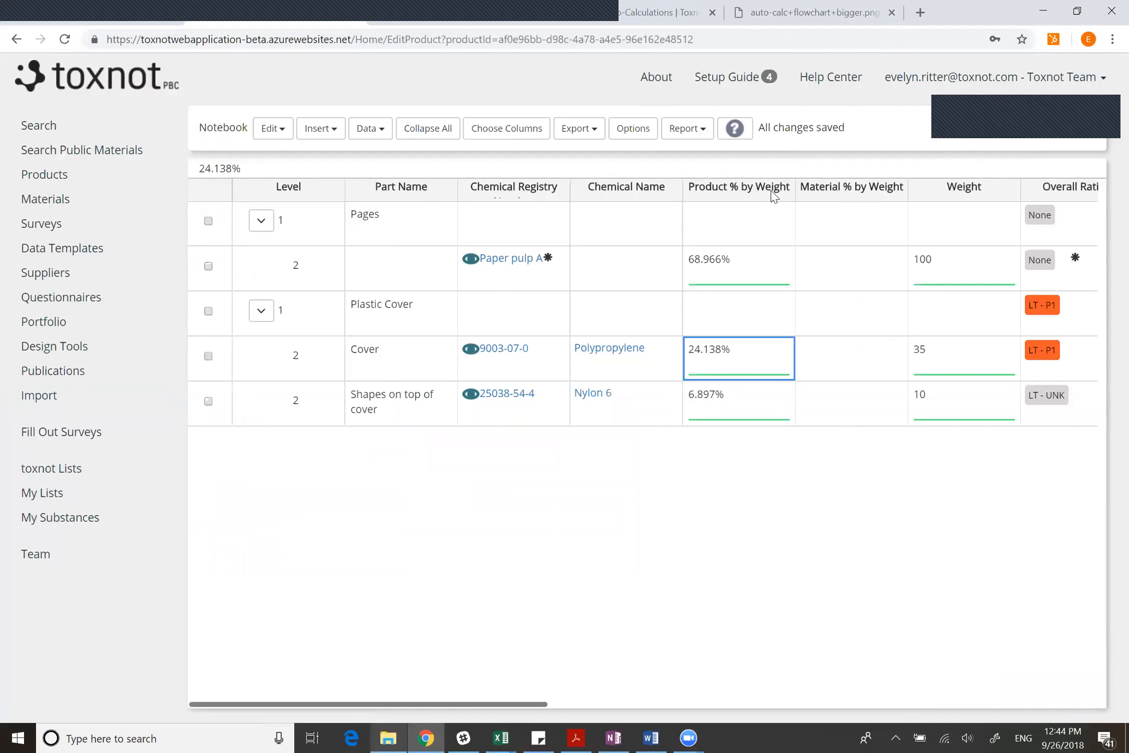
{"action": "left_click", "coordinate": [685, 130]}
{"action": "left_click", "coordinate": [729, 385]}
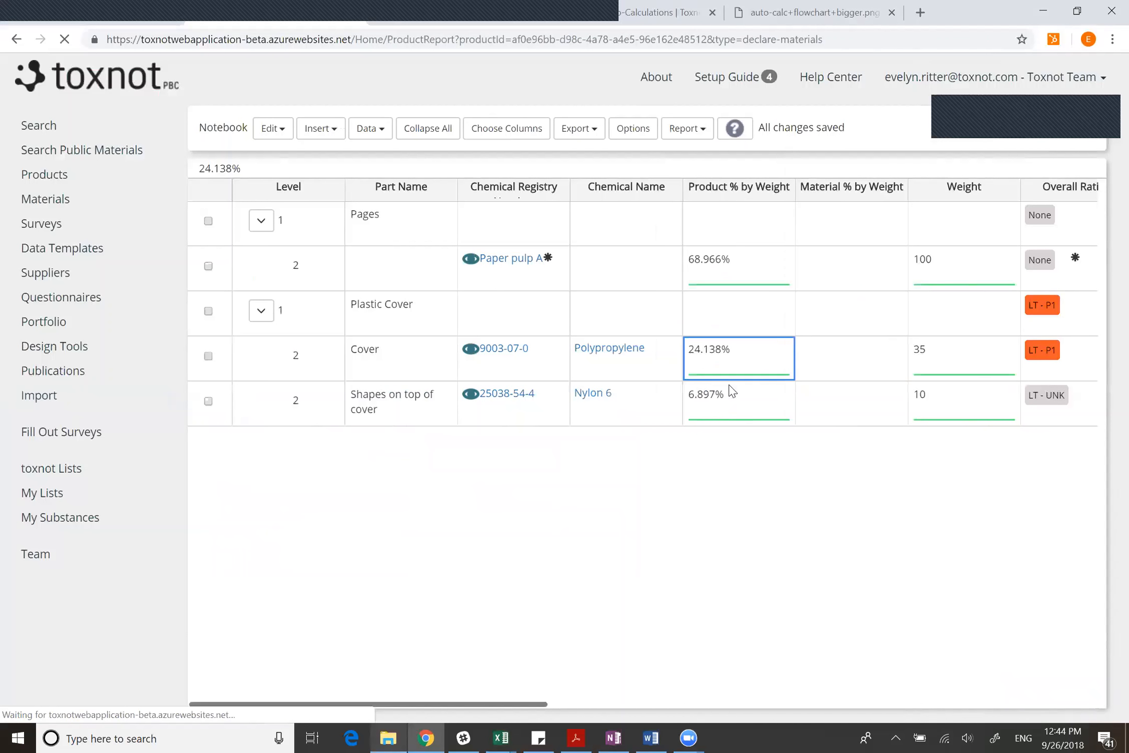
Enter "Paper Chemical" as the chemical name for Paper pulp A on the Declare label and check the label's ingredients.
{"action": "scroll", "coordinate": [674, 557], "scroll_direction": "down", "scroll_amount": 3}
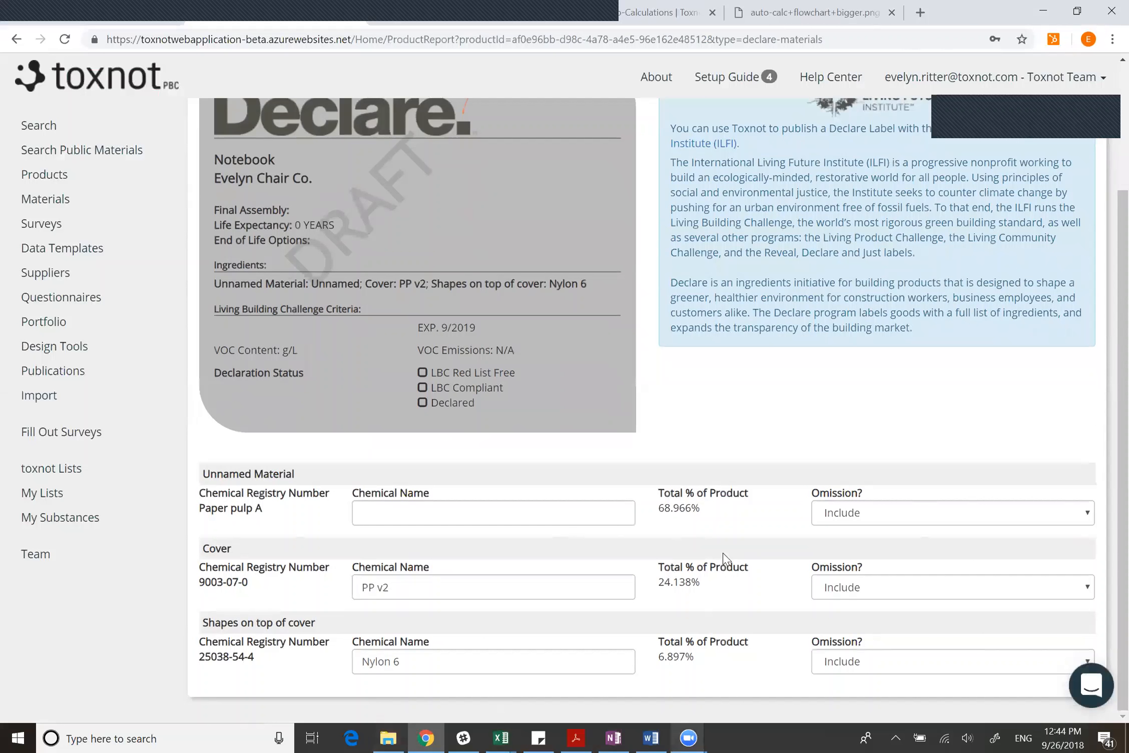
{"action": "left_click", "coordinate": [504, 506]}
{"action": "type", "text": "Pap"}
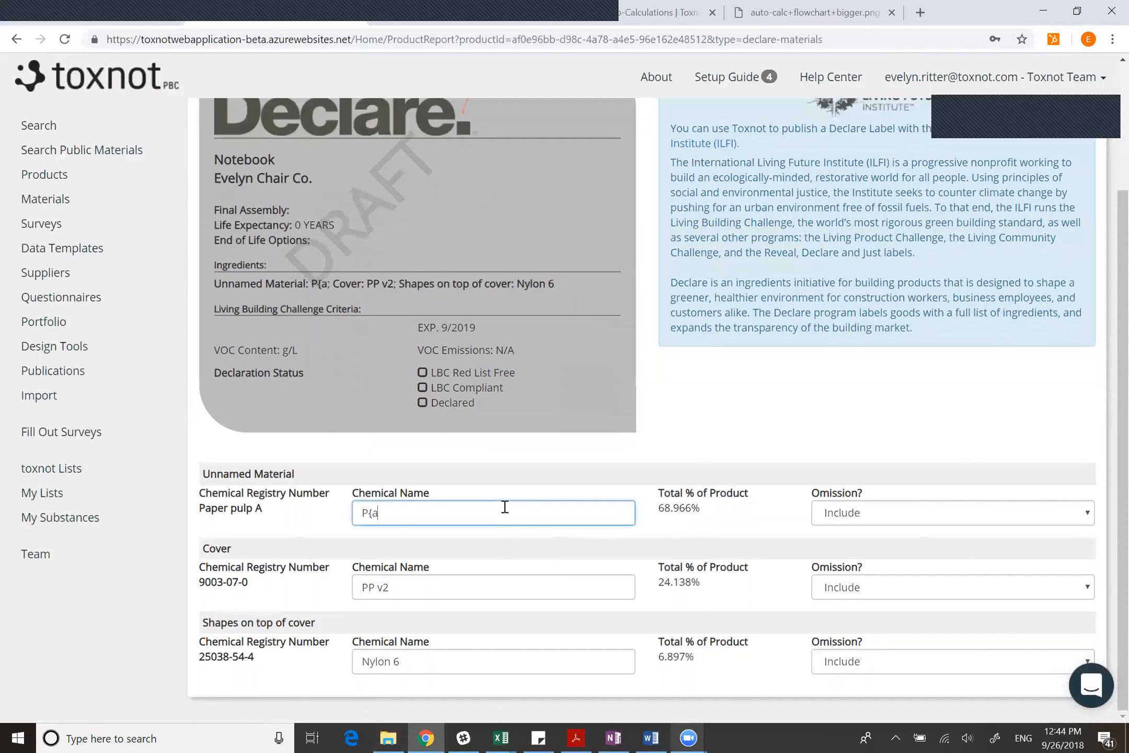
{"action": "type", "text": "er Chemical"}
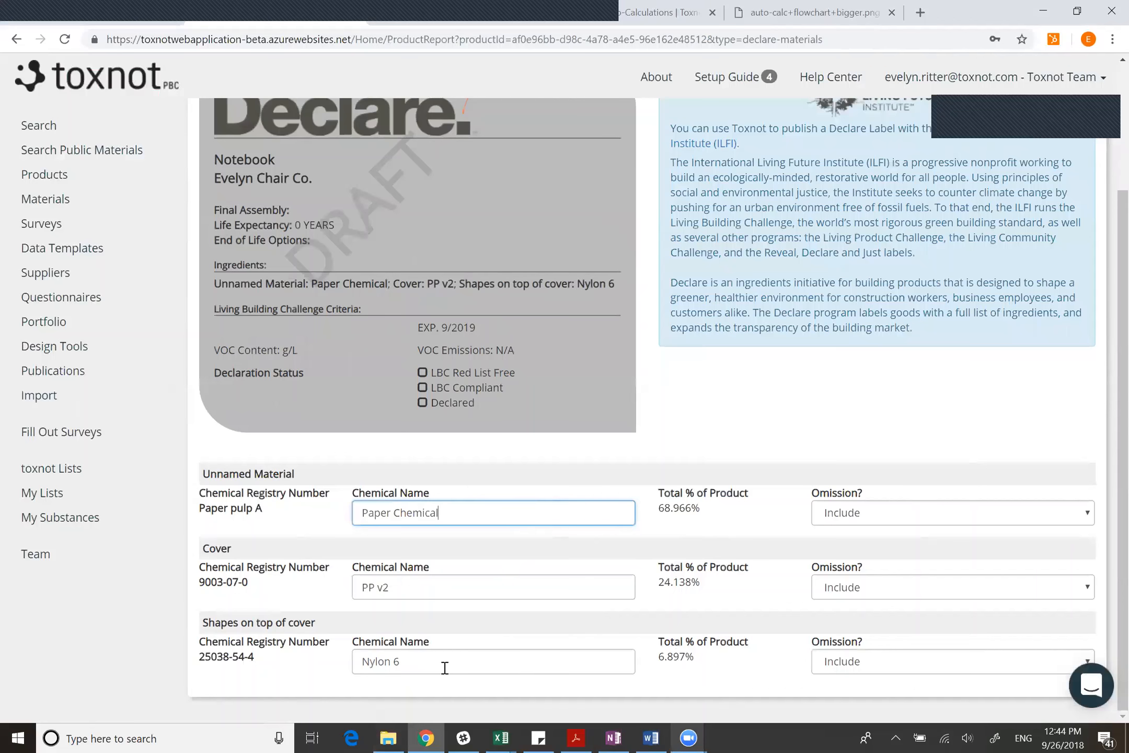
{"action": "scroll", "coordinate": [444, 668], "scroll_direction": "up", "scroll_amount": 2}
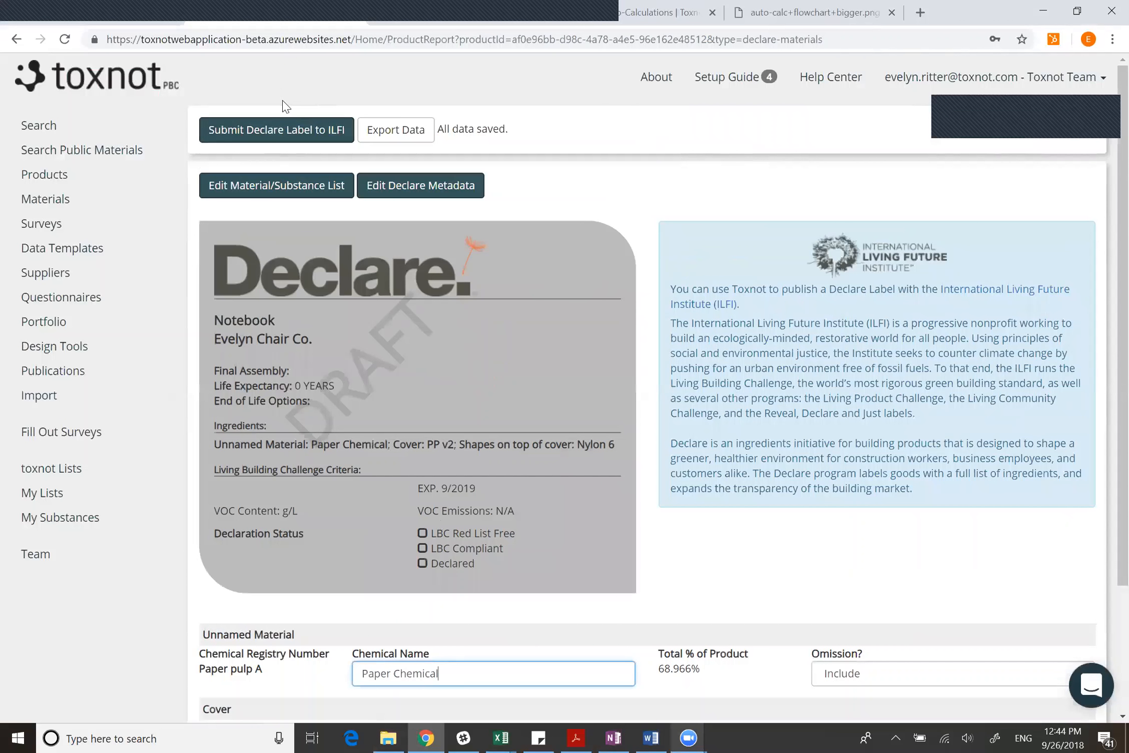
Return to the new product import form and review the material auto-calculation modes without choosing one.
{"action": "left_click", "coordinate": [12, 46]}
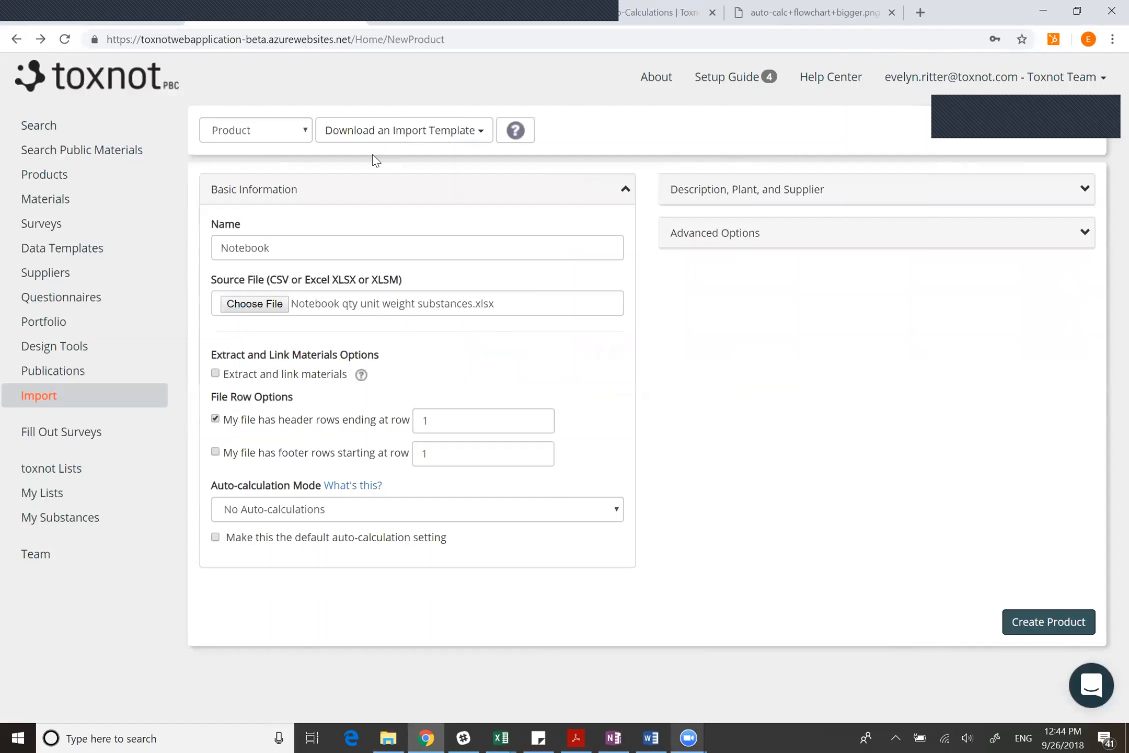
{"action": "left_click", "coordinate": [421, 516]}
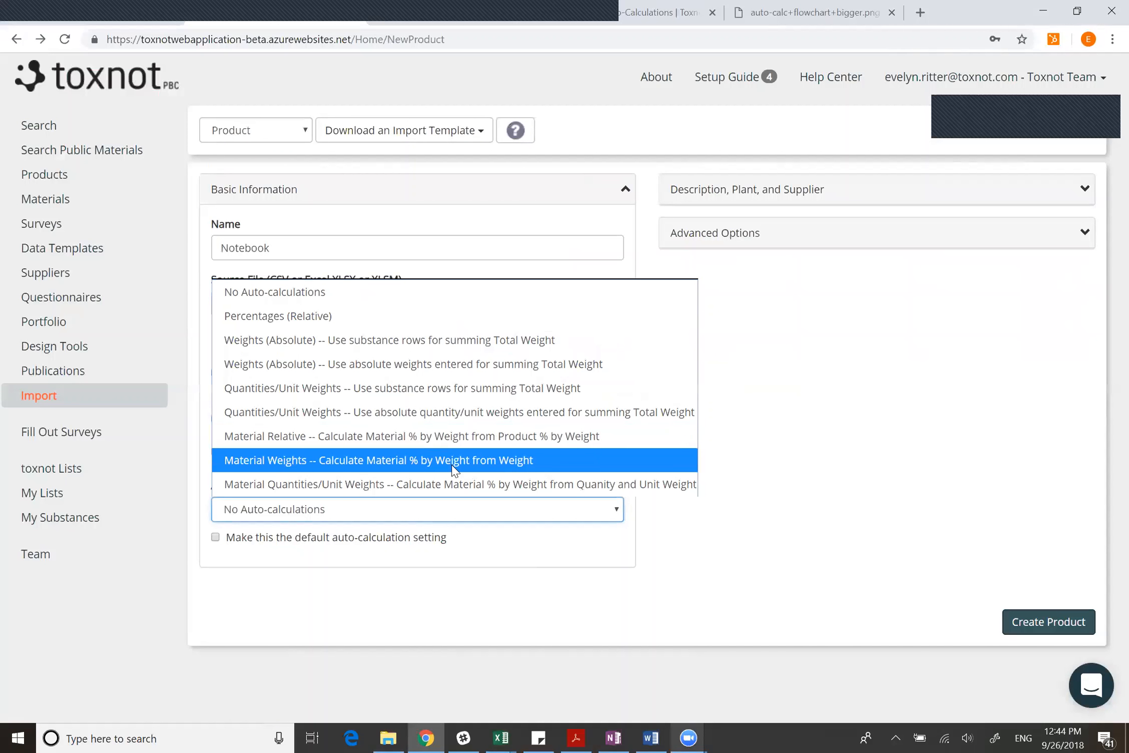
{"action": "left_click", "coordinate": [930, 473]}
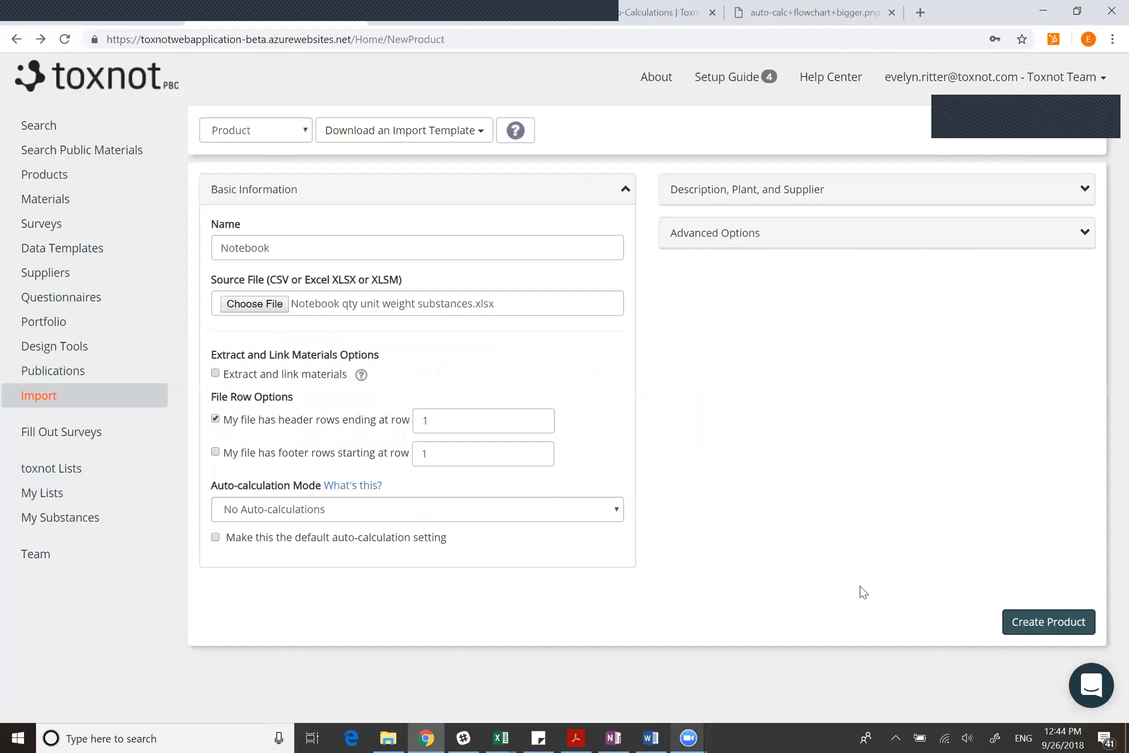
Close the "Cup Absolute weights - use sub weights" and "Notebook qty unit weight substances" workbooks in Excel.
{"action": "mouse_move", "coordinate": [499, 735]}
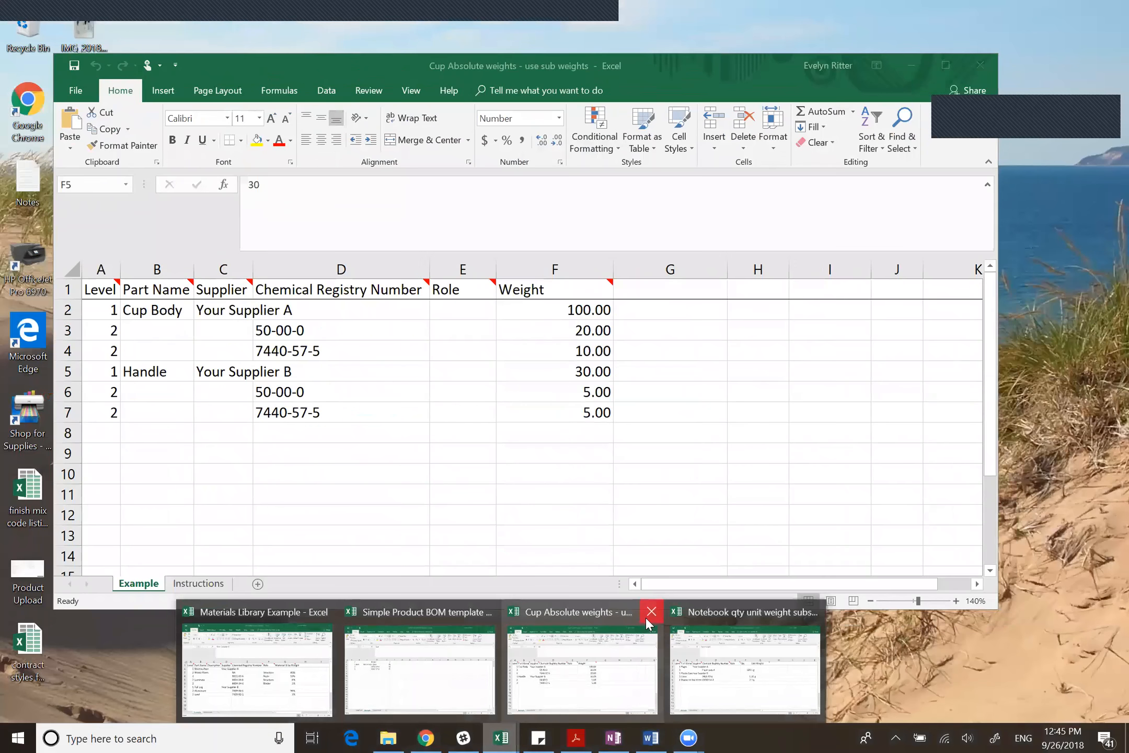
{"action": "left_click", "coordinate": [646, 618]}
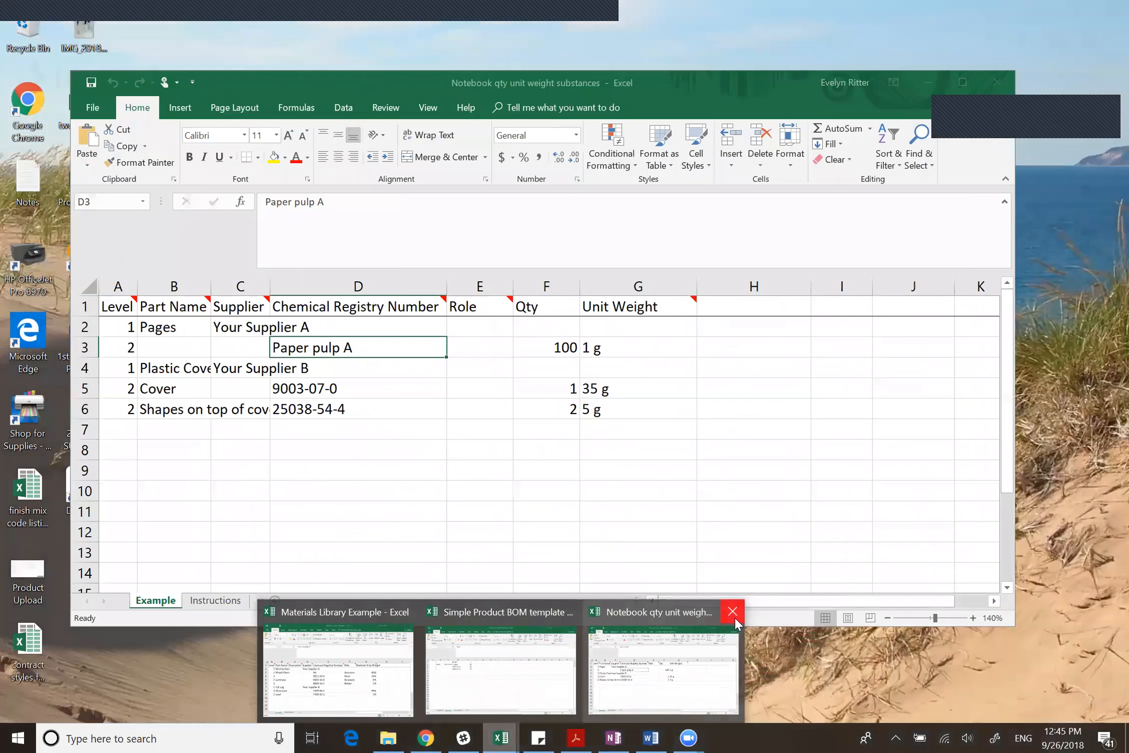
{"action": "left_click", "coordinate": [735, 617]}
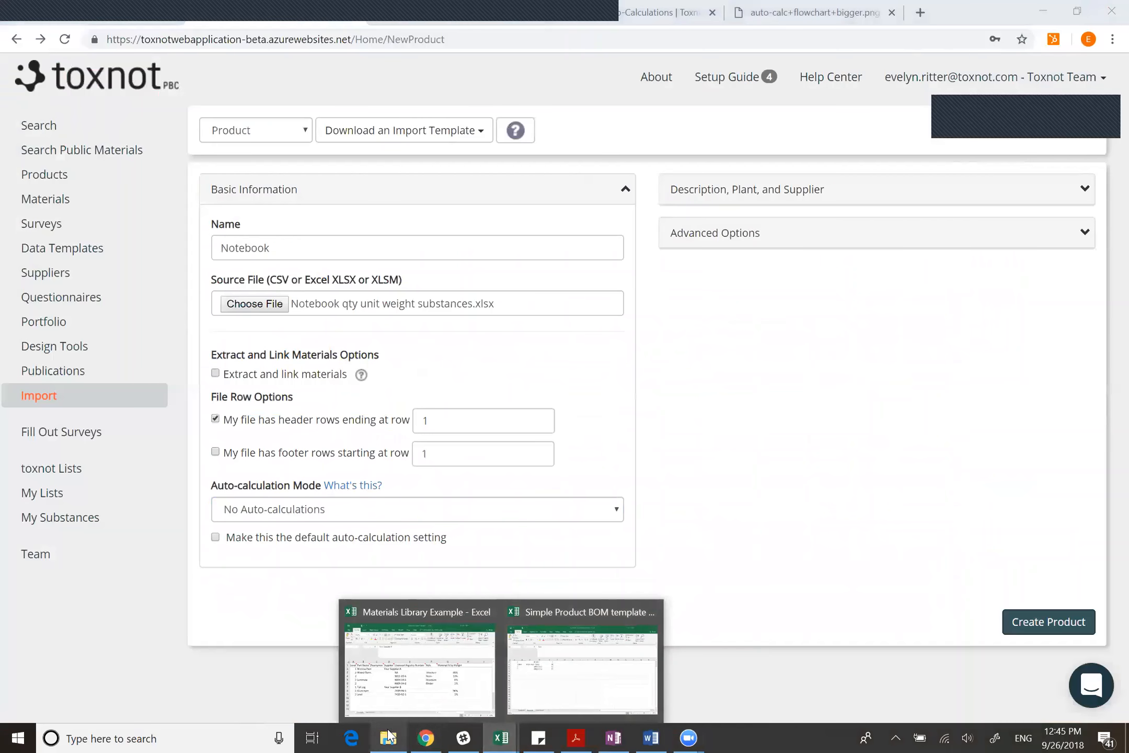
Open the "Material Formualtion by weights" workbook from the Evelyn Declare Demo Sheet folder in Excel.
{"action": "left_click", "coordinate": [389, 736]}
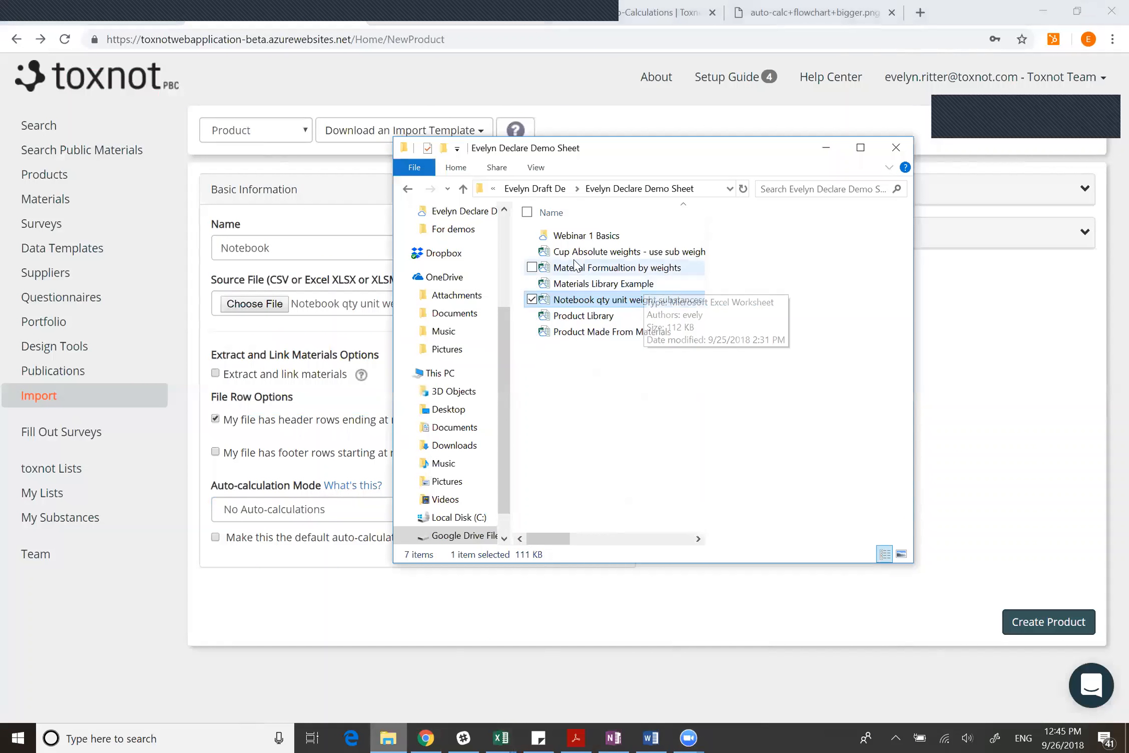
{"action": "left_click", "coordinate": [583, 272]}
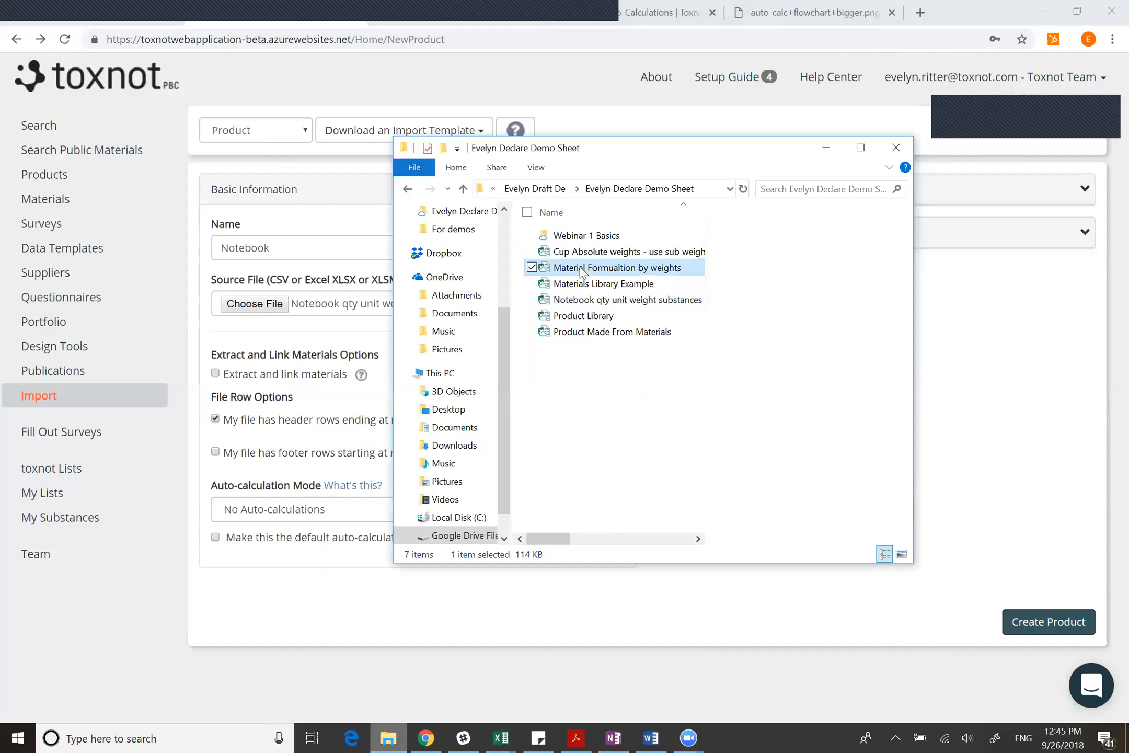
{"action": "left_click", "coordinate": [680, 492]}
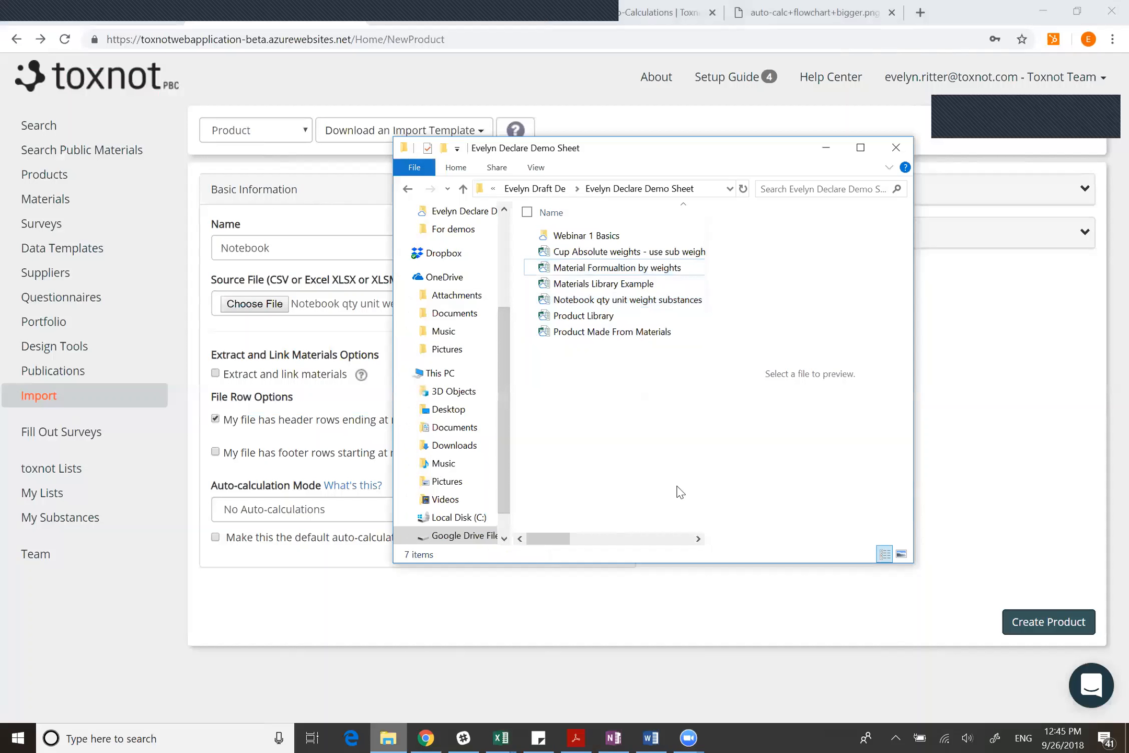
{"action": "left_click", "coordinate": [568, 270]}
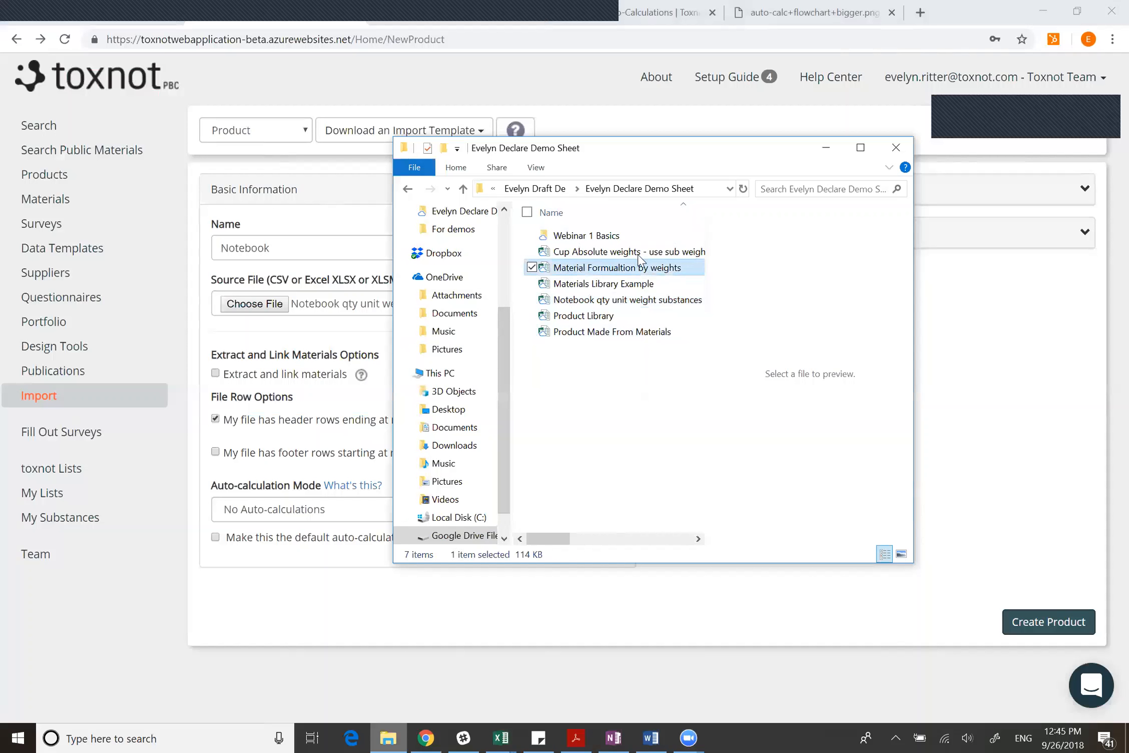
{"action": "left_click", "coordinate": [596, 271]}
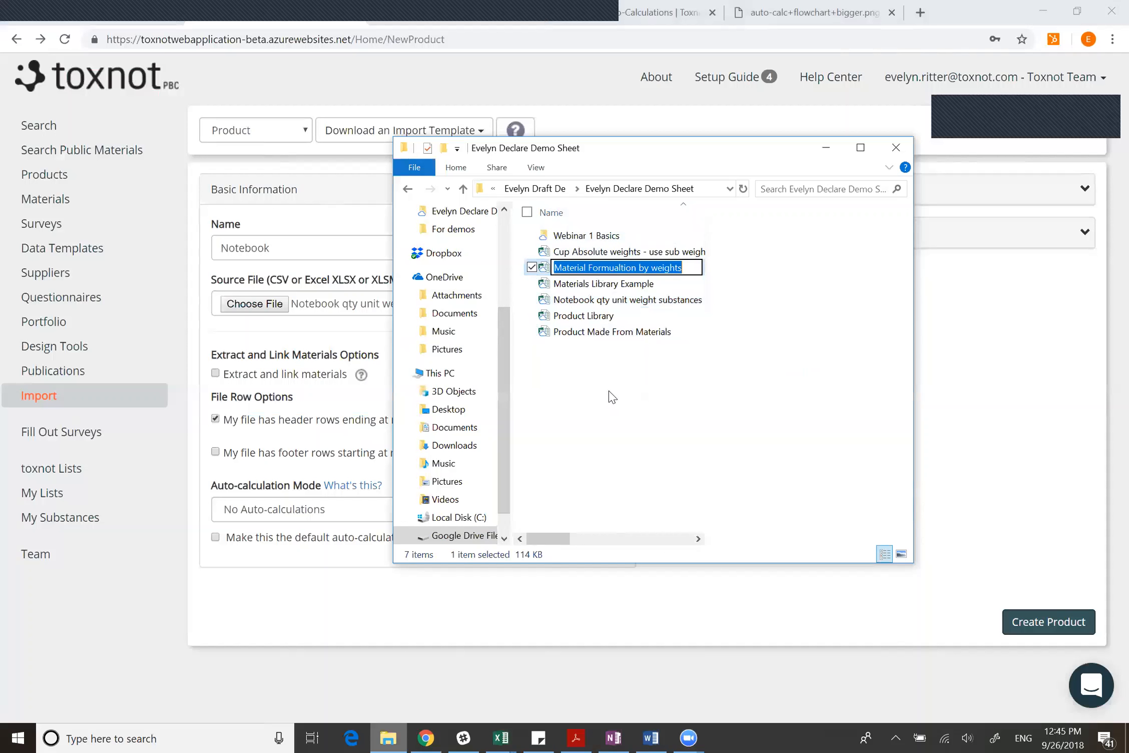
{"action": "left_click", "coordinate": [560, 269]}
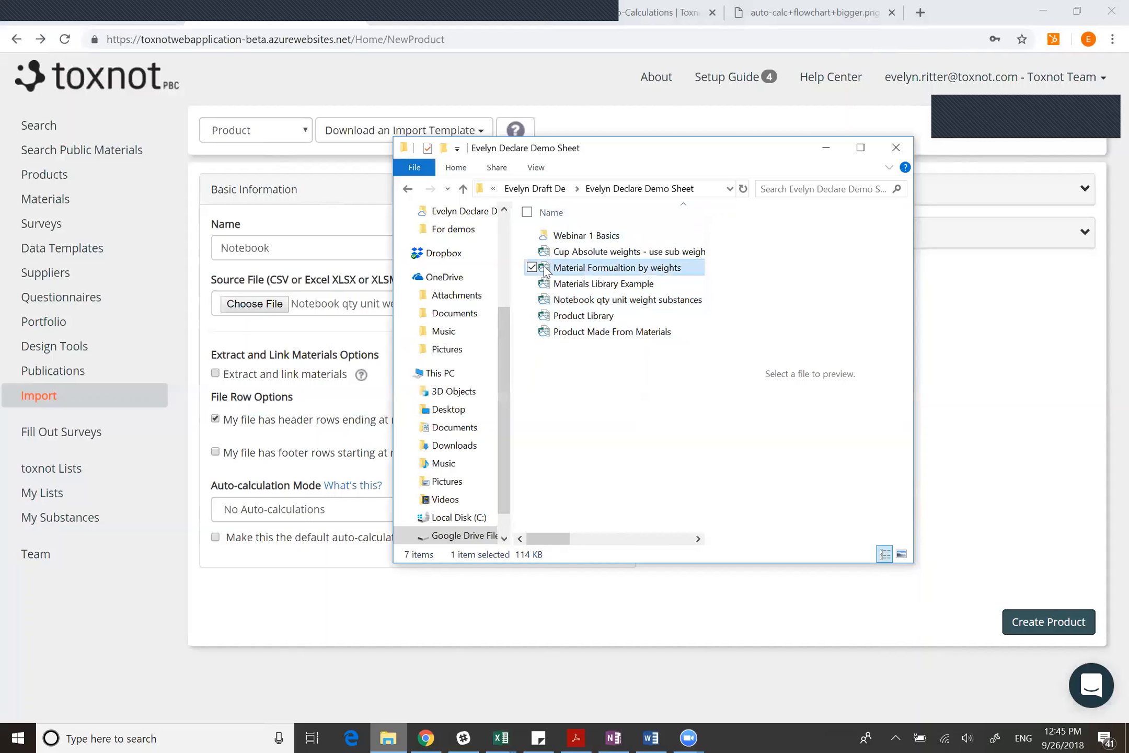
{"action": "left_click", "coordinate": [572, 272]}
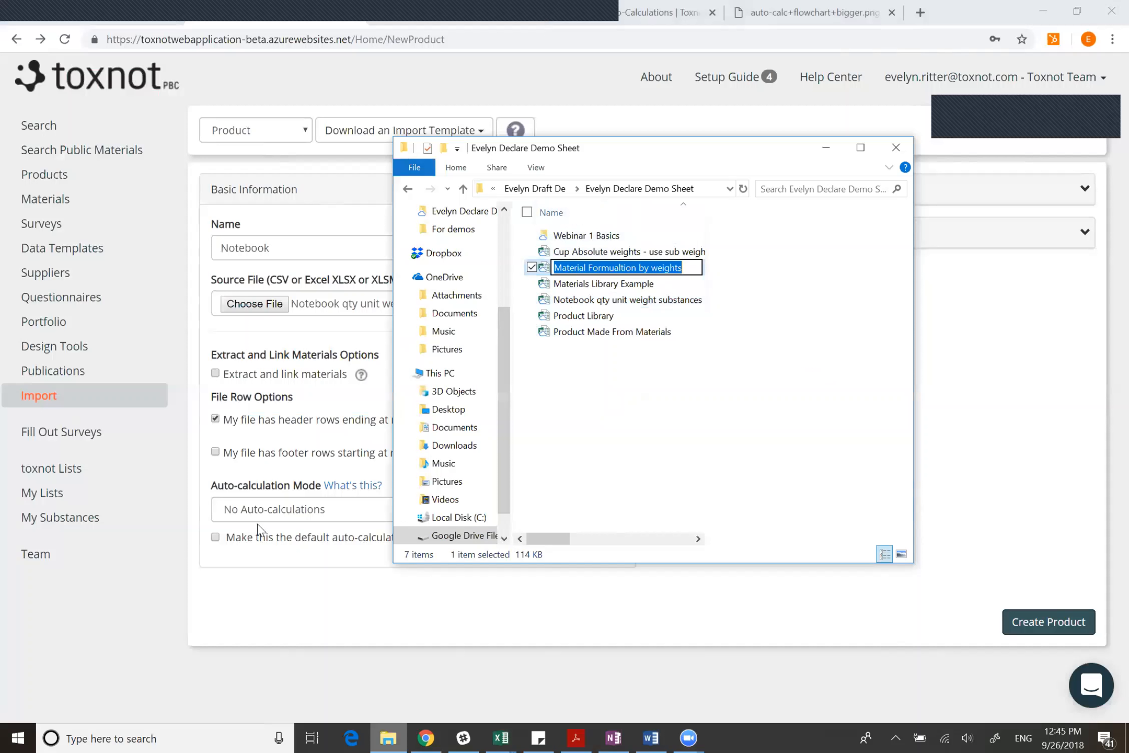
{"action": "left_click", "coordinate": [638, 415]}
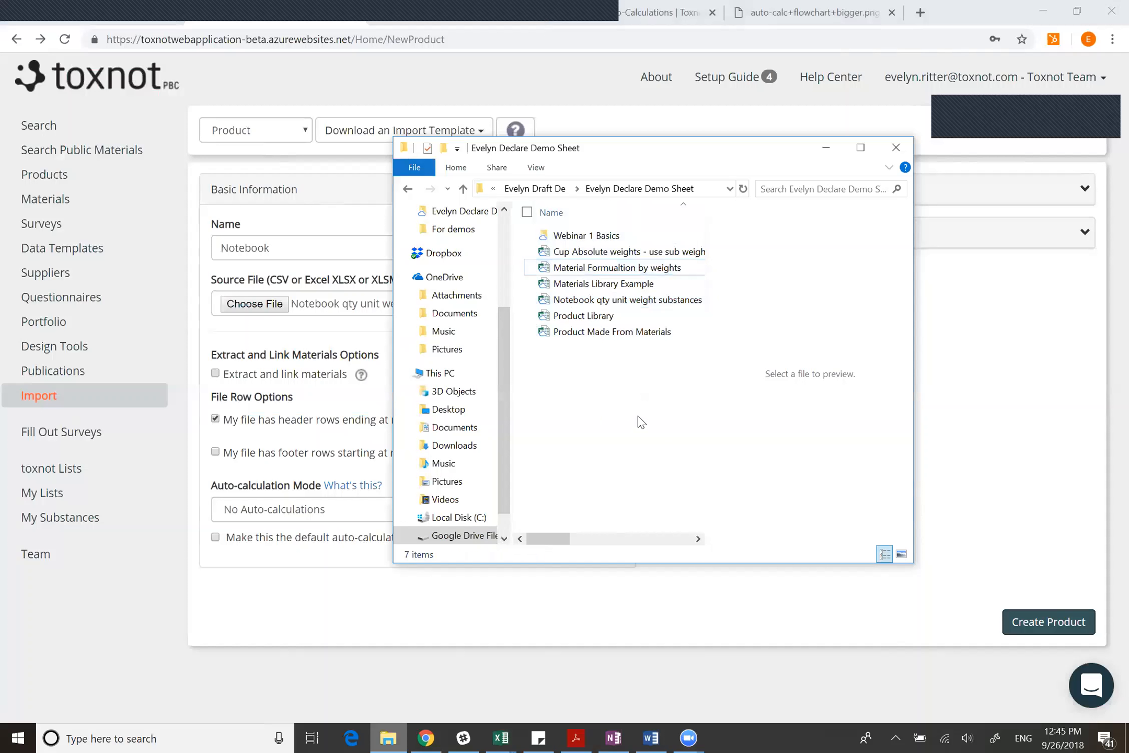
{"action": "left_click", "coordinate": [545, 273]}
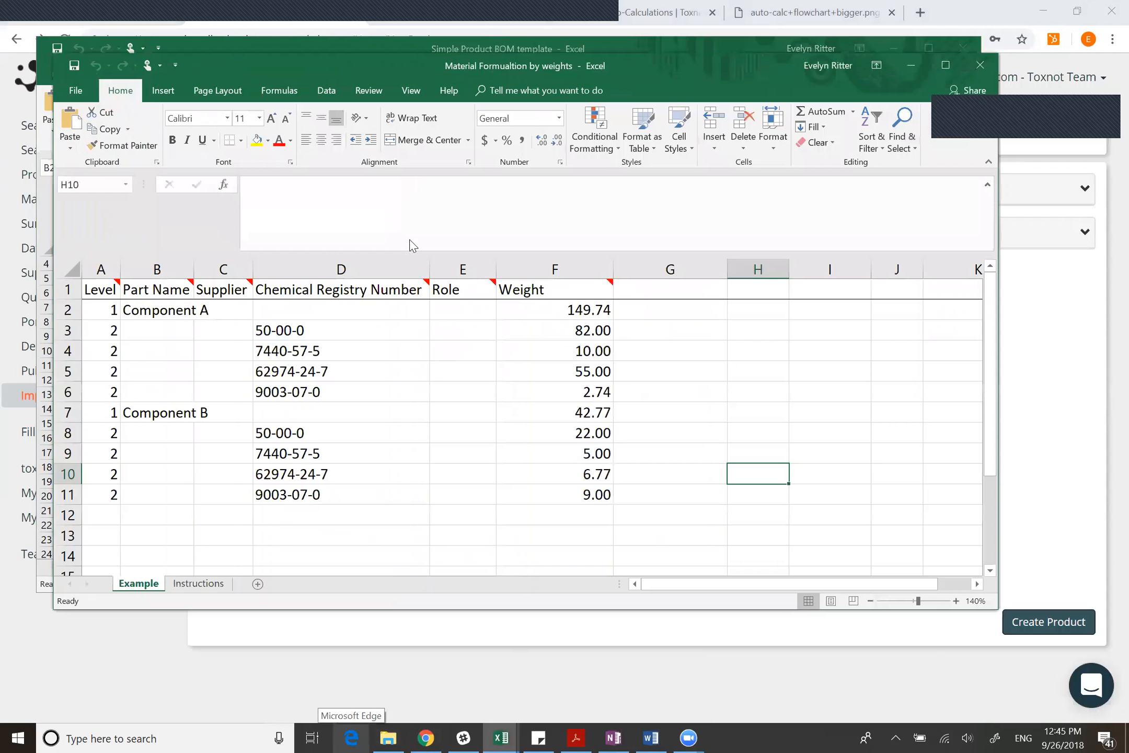
Examine the weights of Component A and Component B and of their substances, including the formulas behind the component totals.
{"action": "left_click", "coordinate": [157, 312]}
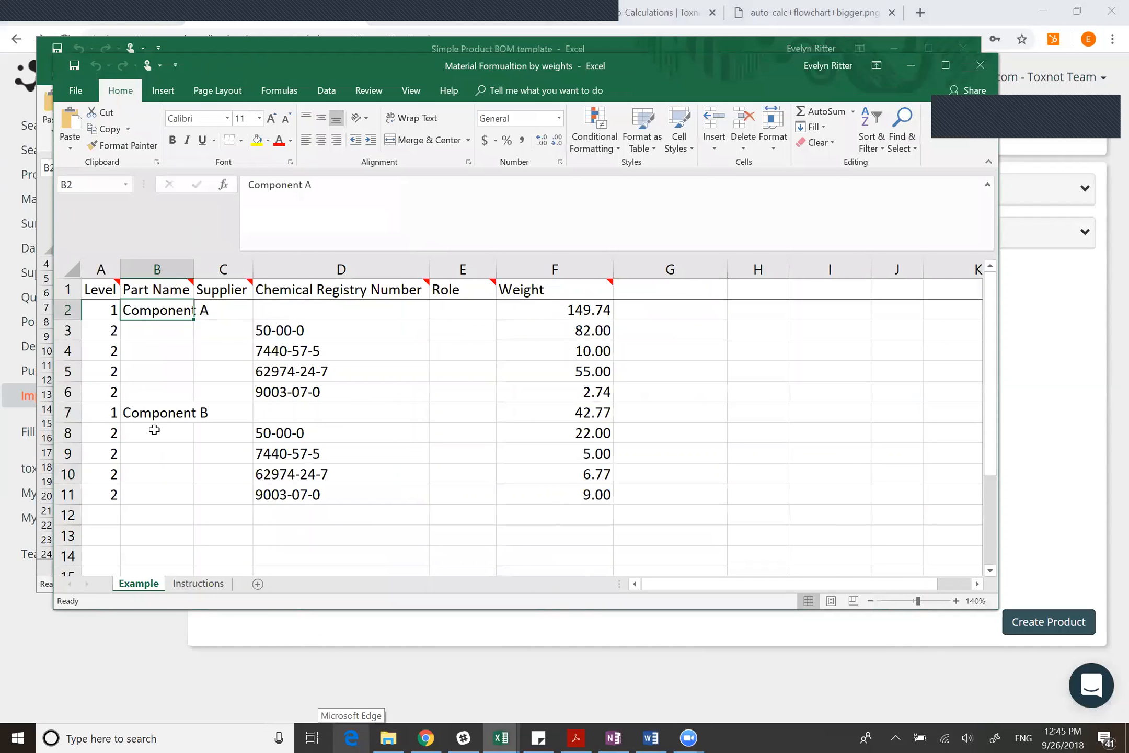
{"action": "left_click", "coordinate": [555, 332]}
{"action": "left_click", "coordinate": [549, 352]}
{"action": "left_click", "coordinate": [549, 371]}
{"action": "left_click", "coordinate": [549, 390]}
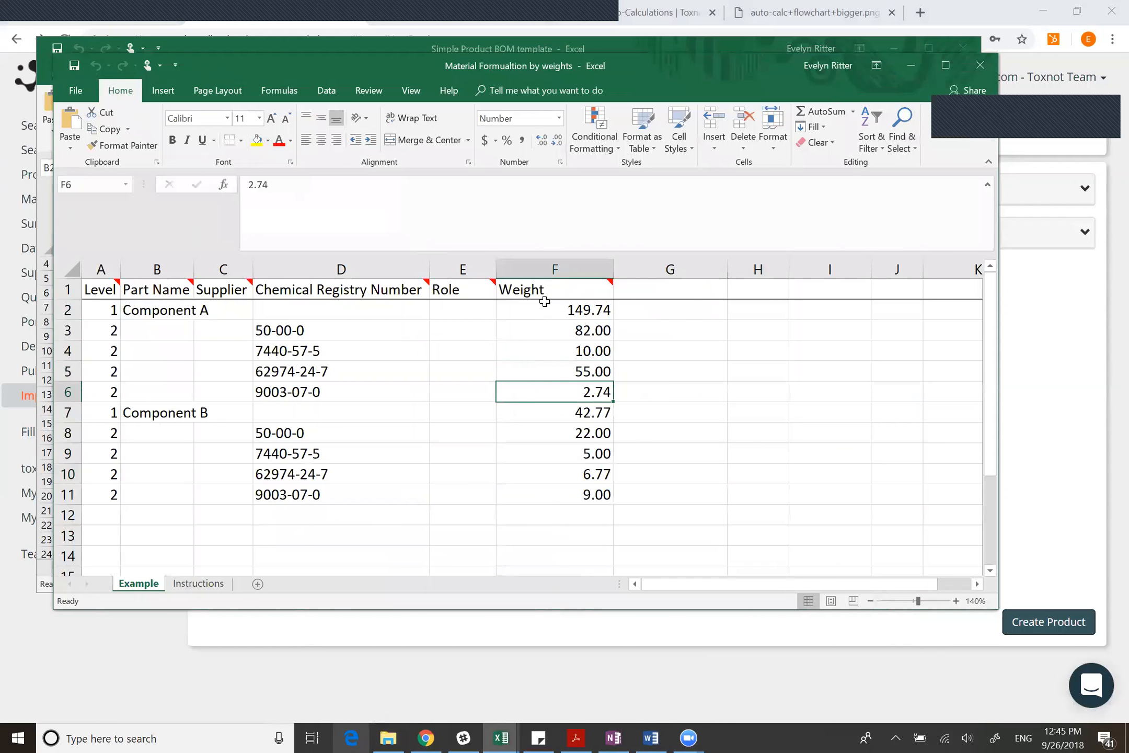
{"action": "left_click", "coordinate": [549, 314]}
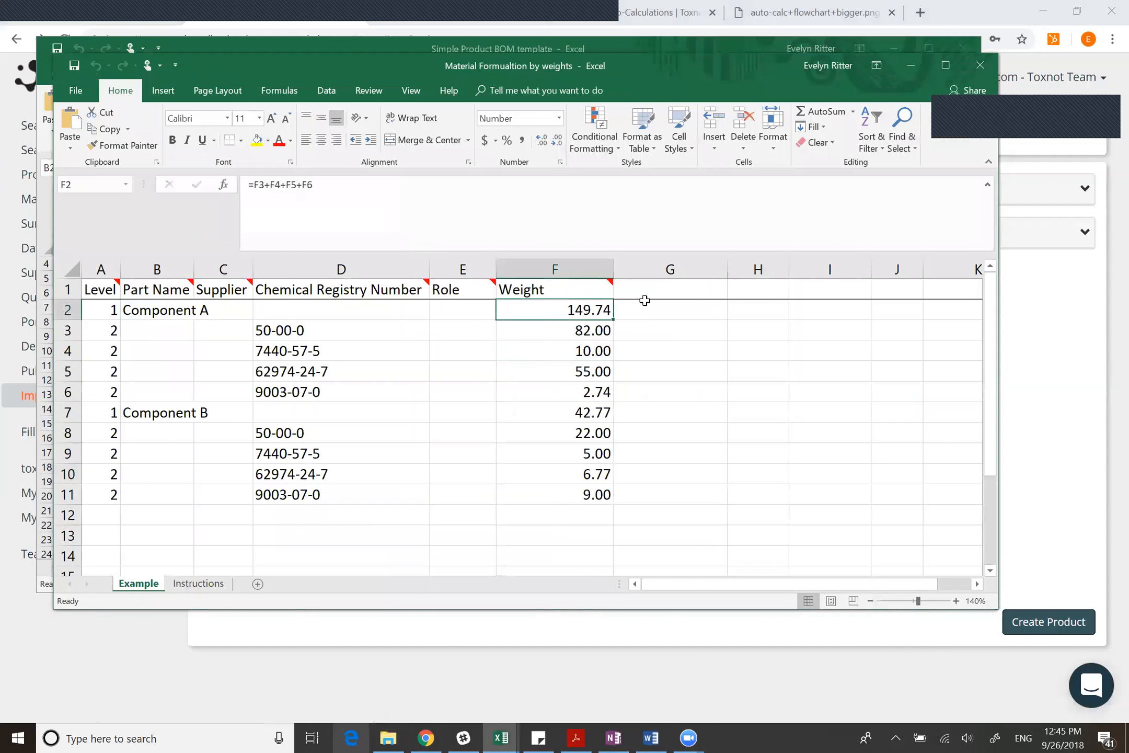
{"action": "left_click", "coordinate": [508, 412]}
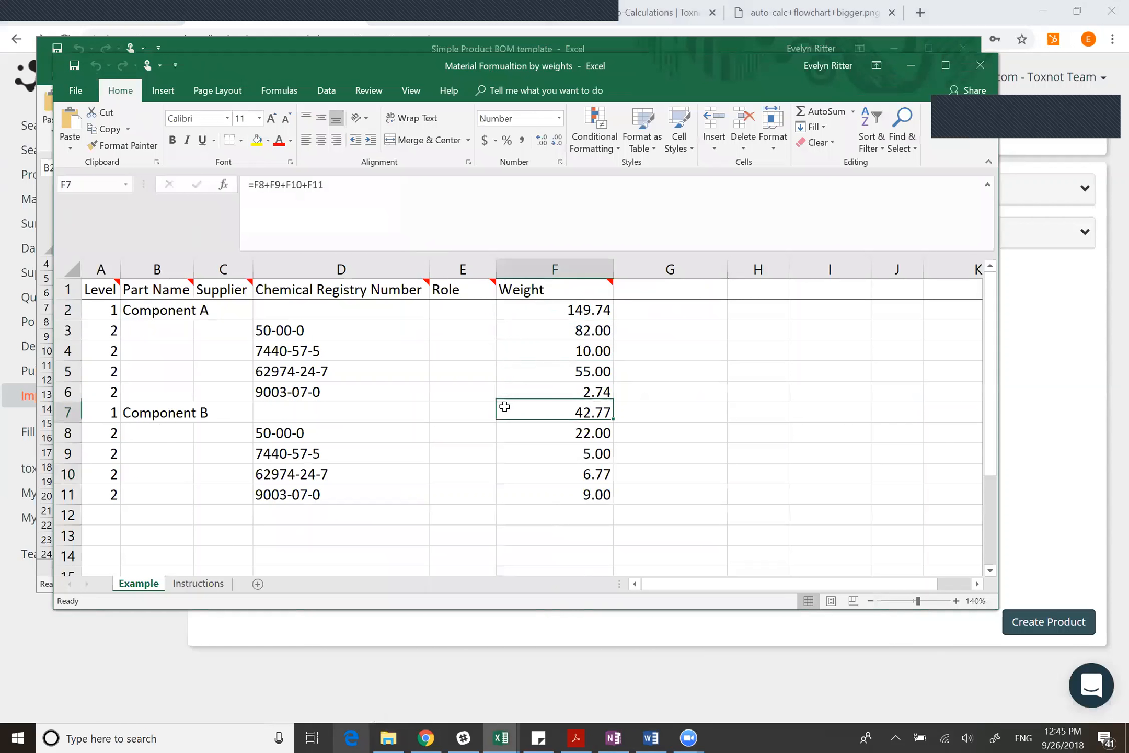
{"action": "left_click", "coordinate": [532, 446]}
{"action": "left_click", "coordinate": [536, 427]}
{"action": "left_click", "coordinate": [530, 453]}
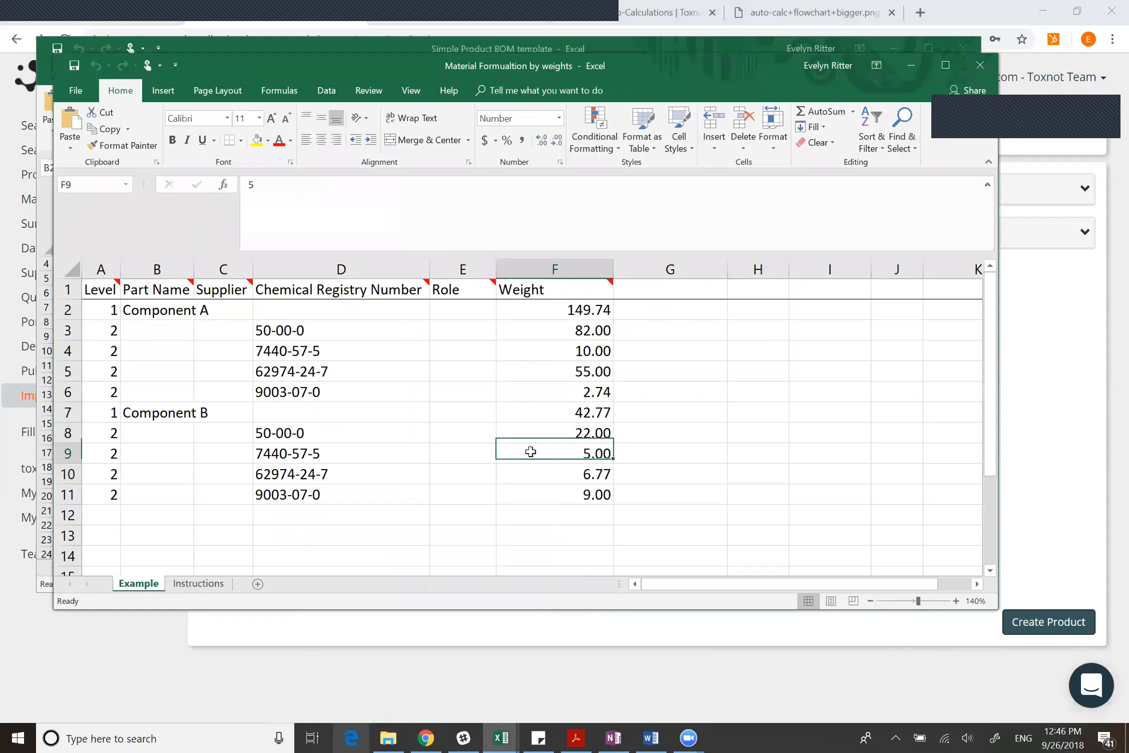
{"action": "left_click", "coordinate": [530, 473]}
{"action": "left_click", "coordinate": [527, 495]}
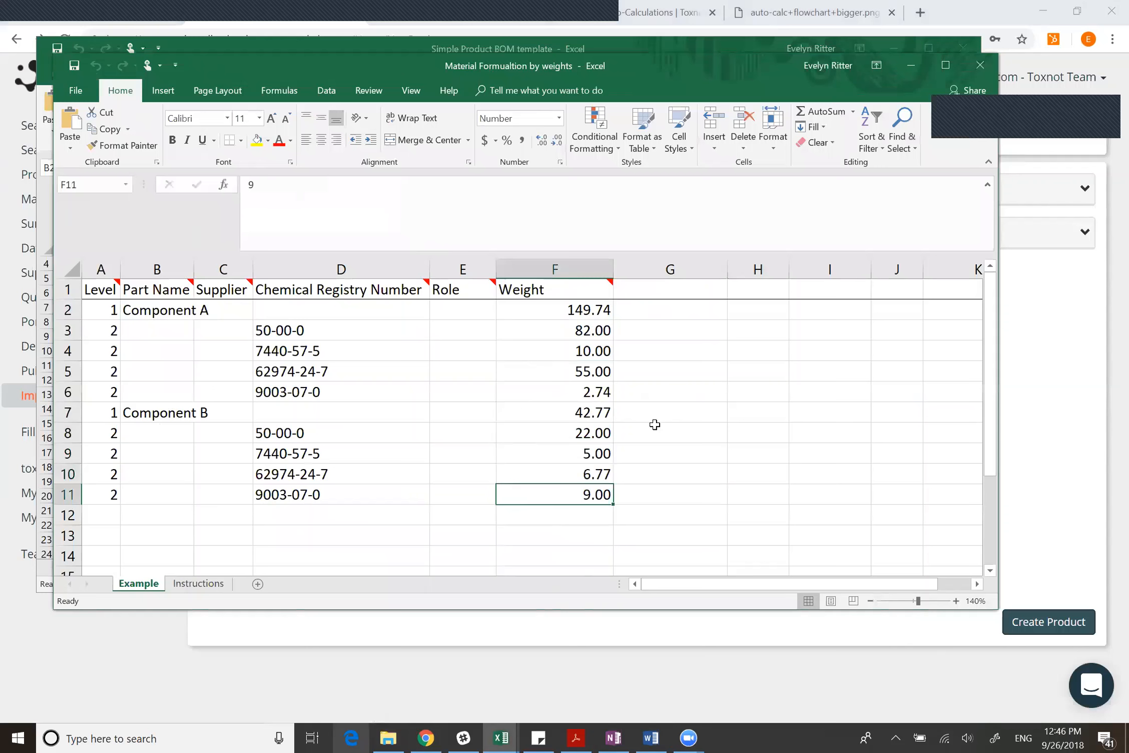
Switch back to the Toxnot import form in Chrome, set the import type to Material and name it "Material A1".
{"action": "left_click", "coordinate": [1032, 400]}
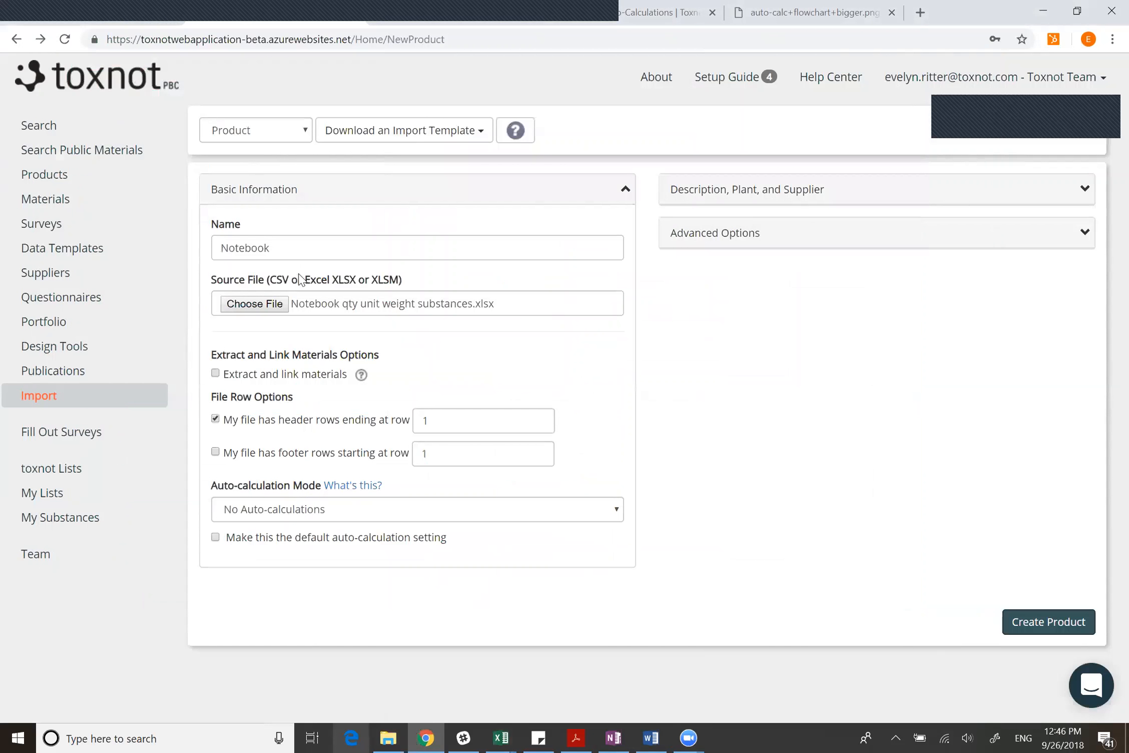
{"action": "left_click", "coordinate": [288, 140]}
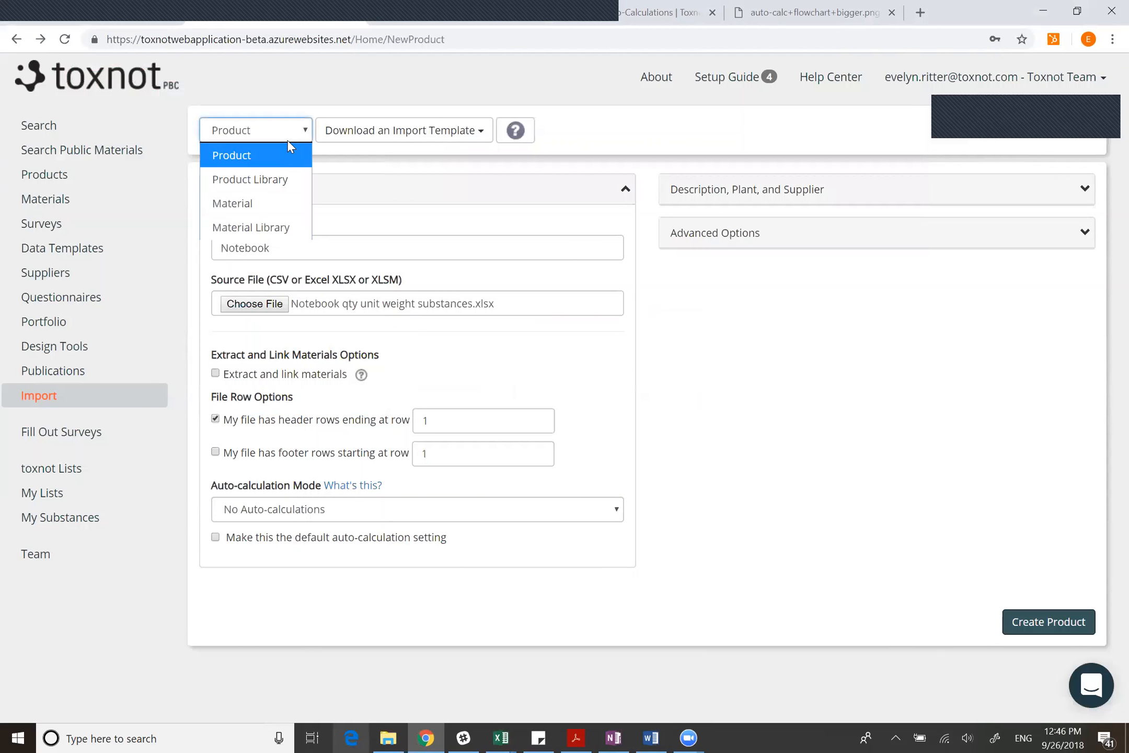
{"action": "left_click", "coordinate": [269, 205]}
{"action": "left_click", "coordinate": [289, 246]}
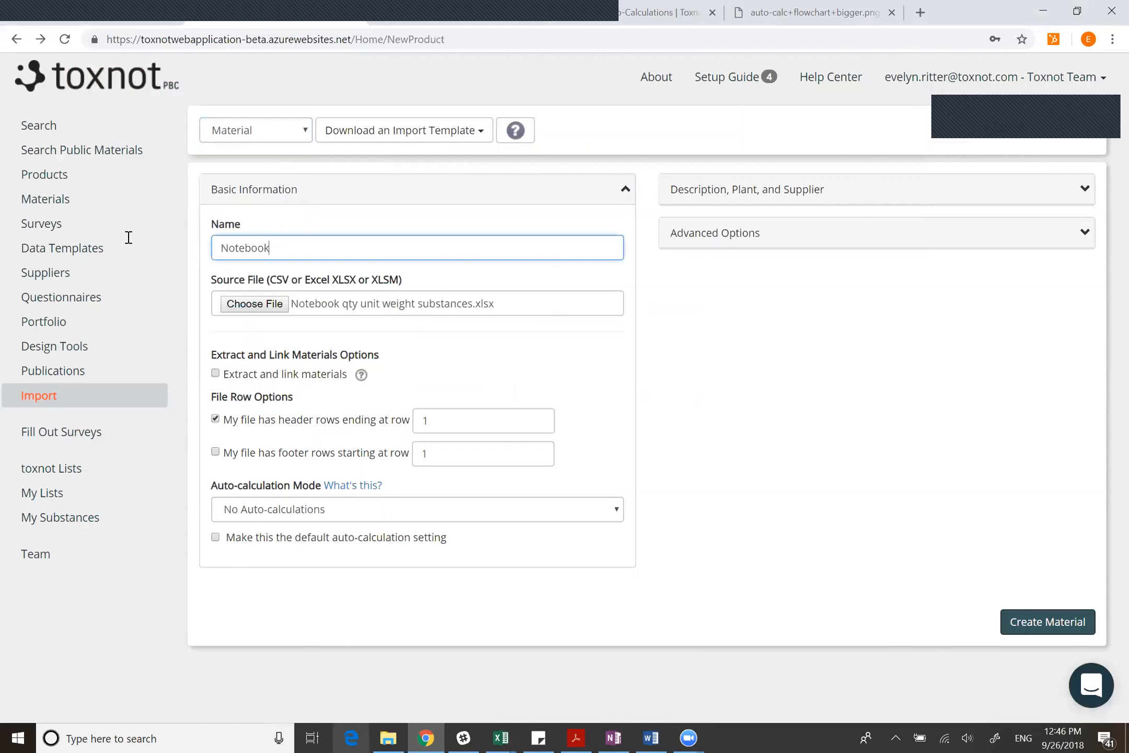
{"action": "key", "text": "ctrl+a"}
{"action": "type", "text": "Material "}
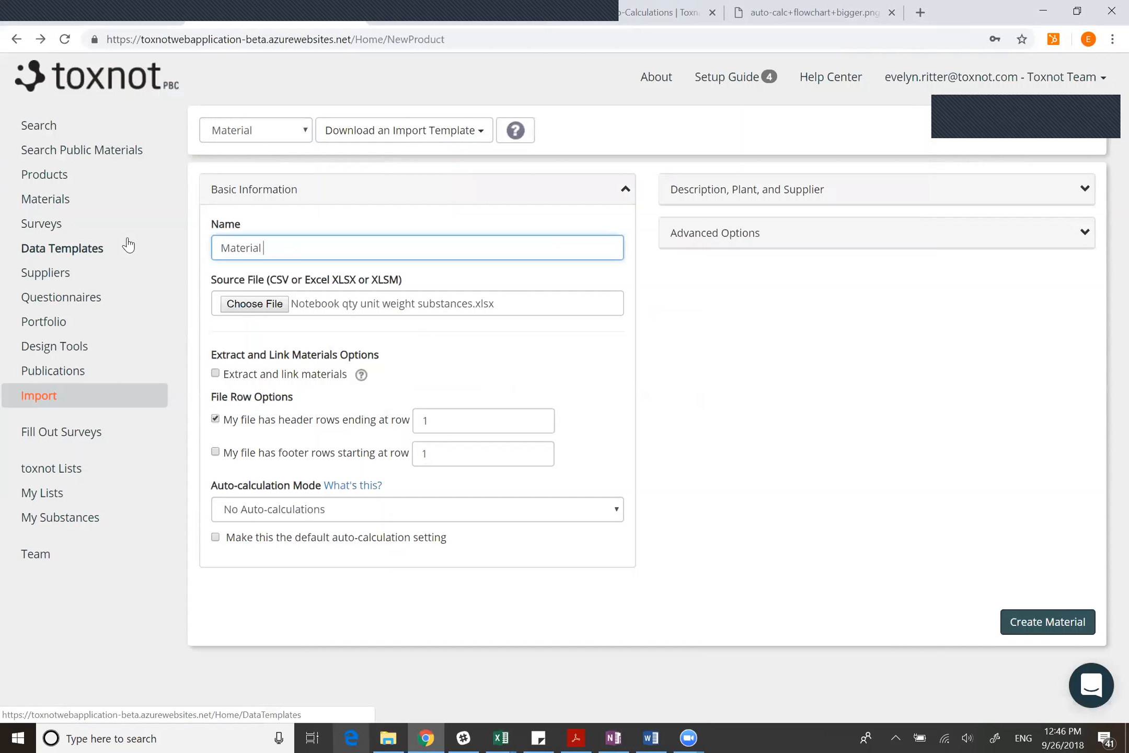
{"action": "type", "text": "A"}
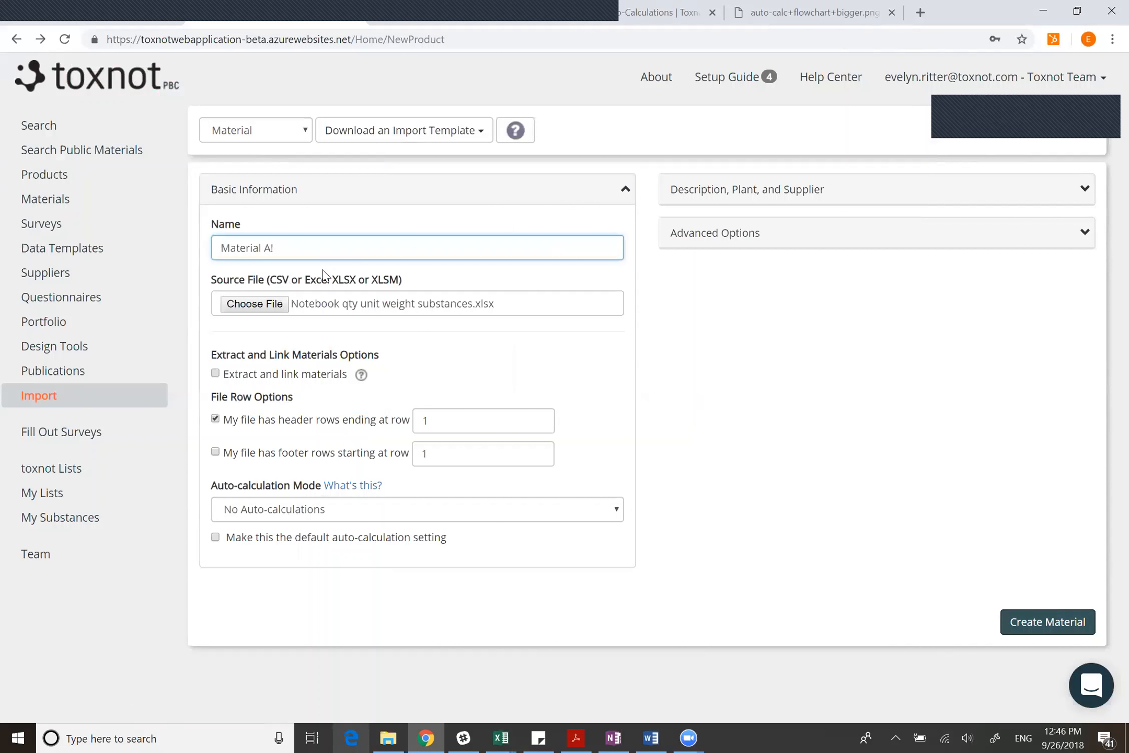
{"action": "type", "text": "1"}
Choose the "Material Formualtion by weights" workbook as the source file for the material import.
{"action": "left_click", "coordinate": [283, 305]}
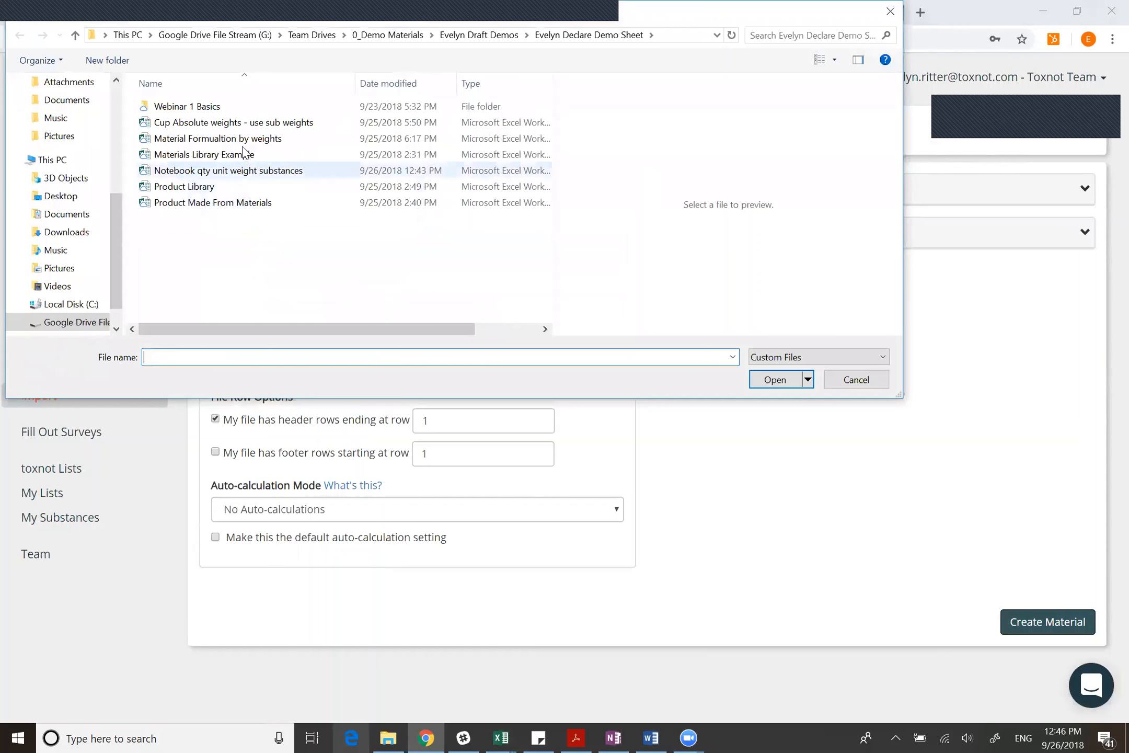
{"action": "left_click", "coordinate": [245, 140]}
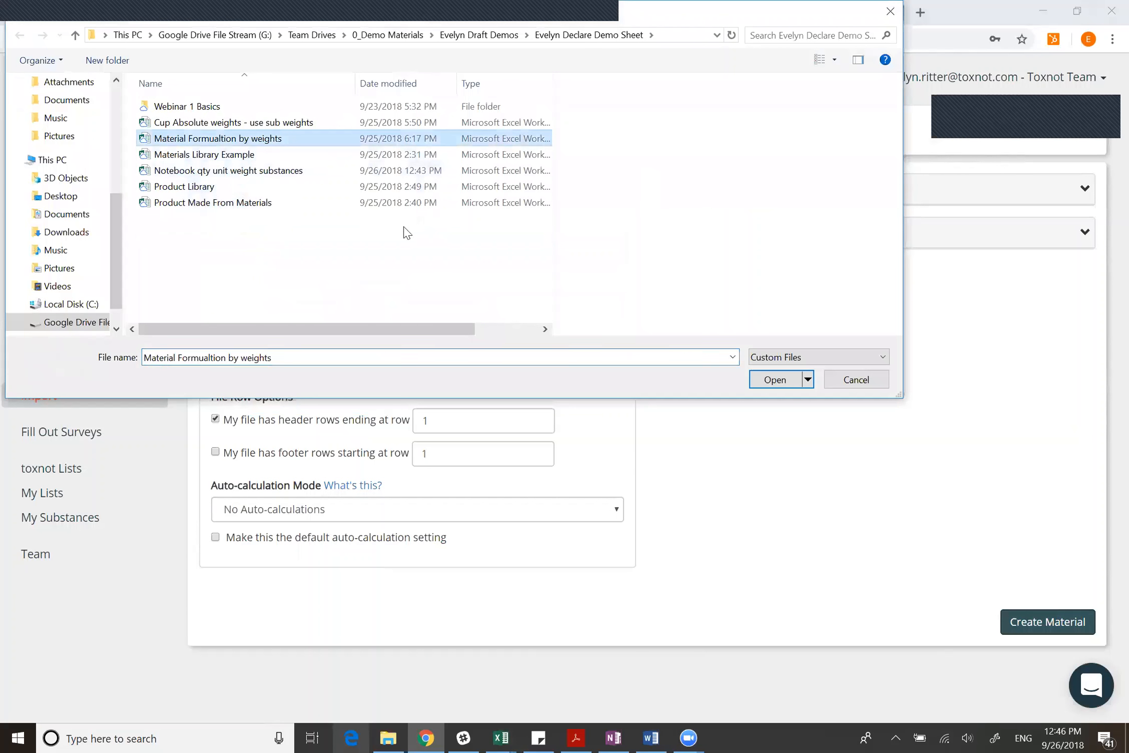
{"action": "left_click", "coordinate": [775, 380]}
Set the auto-calculation mode to "Material Weights -- Calculate Material % by Weight from Weight" and create the material with the suggested column mappings.
{"action": "left_click", "coordinate": [342, 572]}
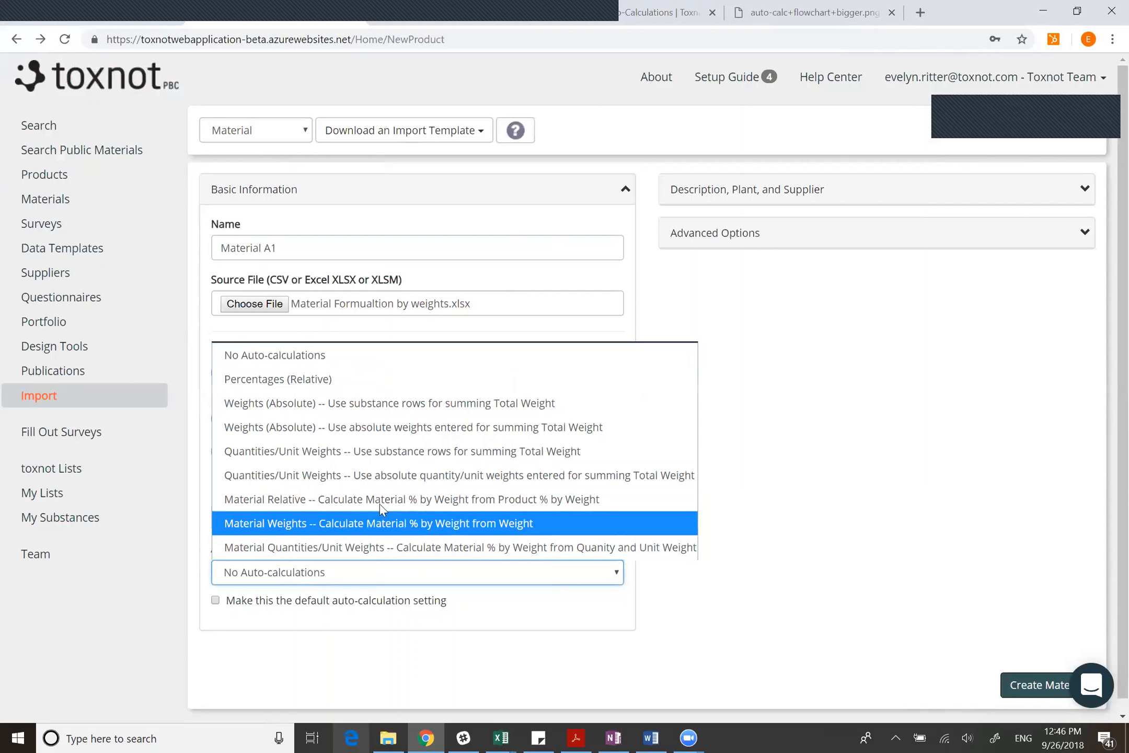
{"action": "left_click", "coordinate": [446, 523]}
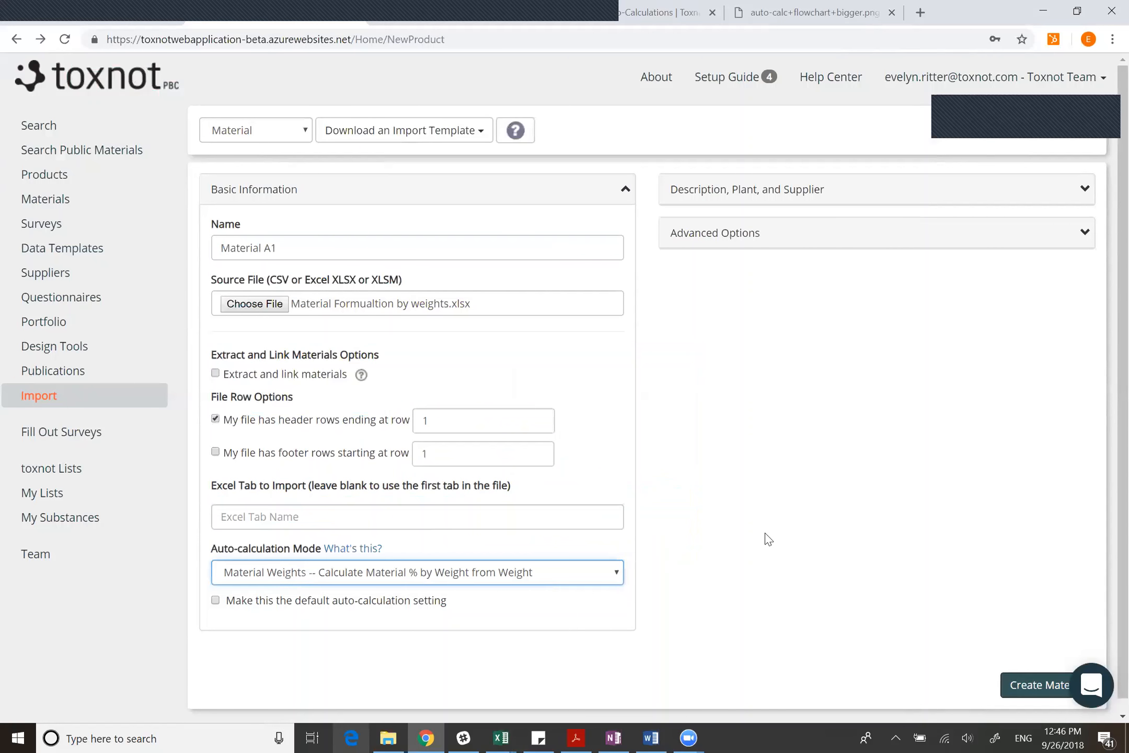
{"action": "left_click", "coordinate": [1040, 685]}
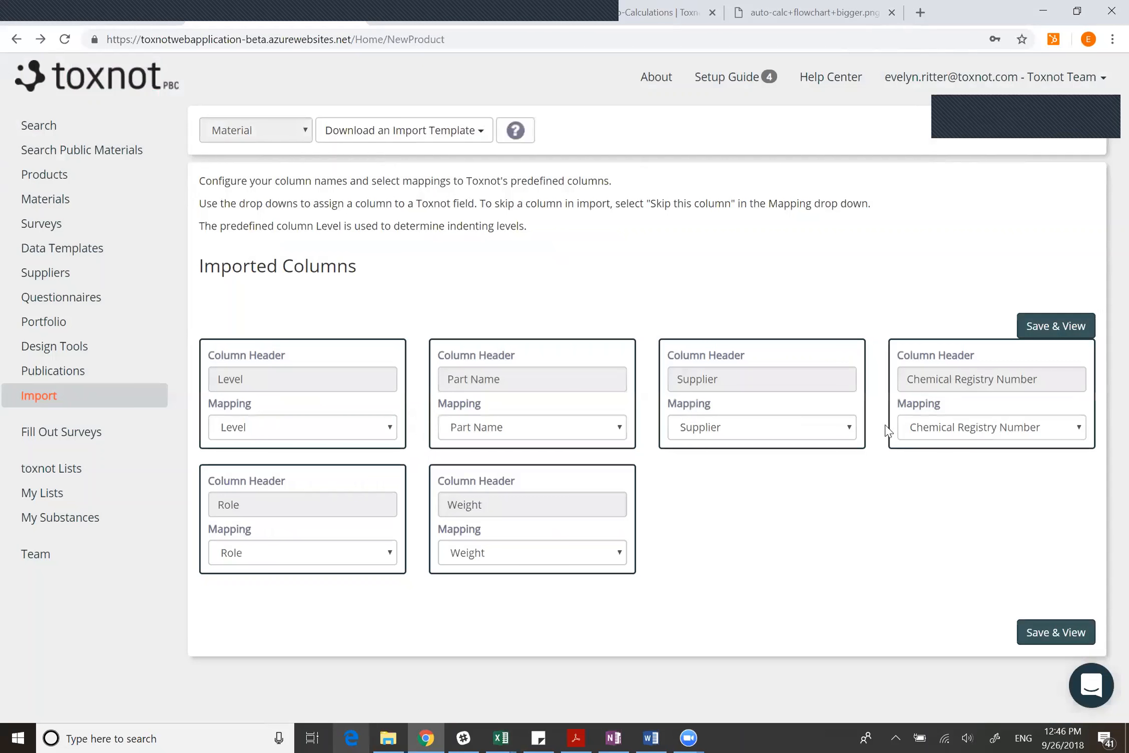
{"action": "left_click", "coordinate": [1051, 633]}
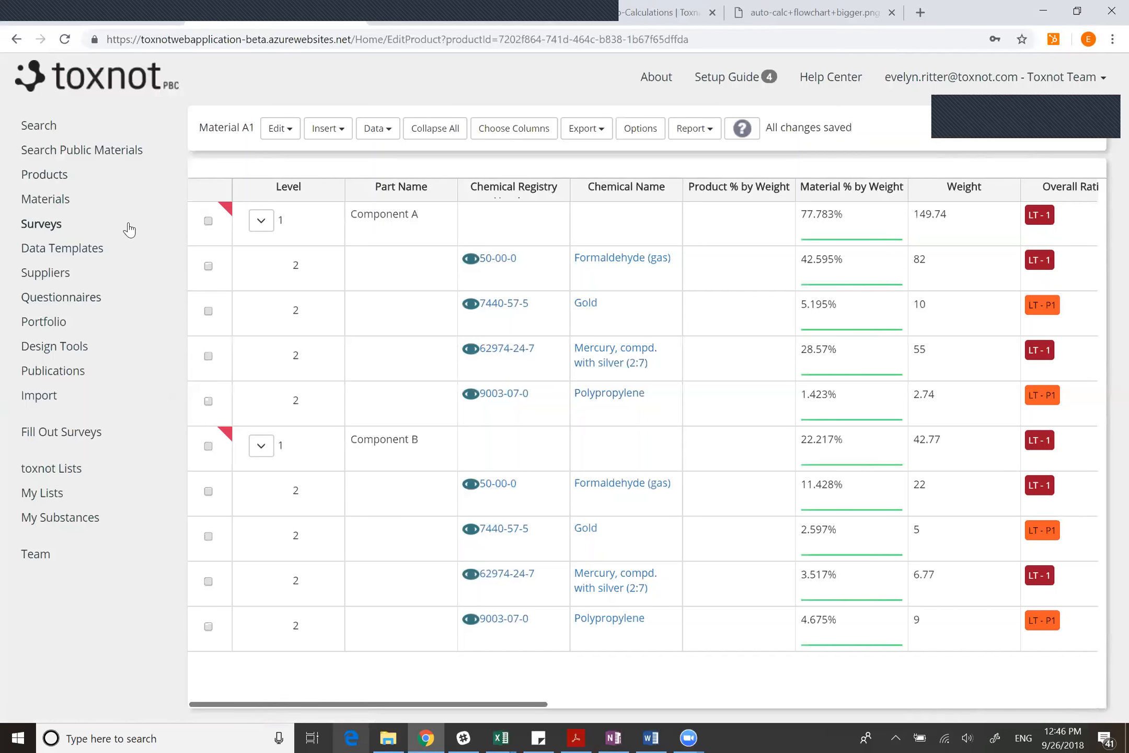
Open Sample Product from the product list and insert Material A1 from the library as a linked material above Material 2.
{"action": "left_click", "coordinate": [48, 180]}
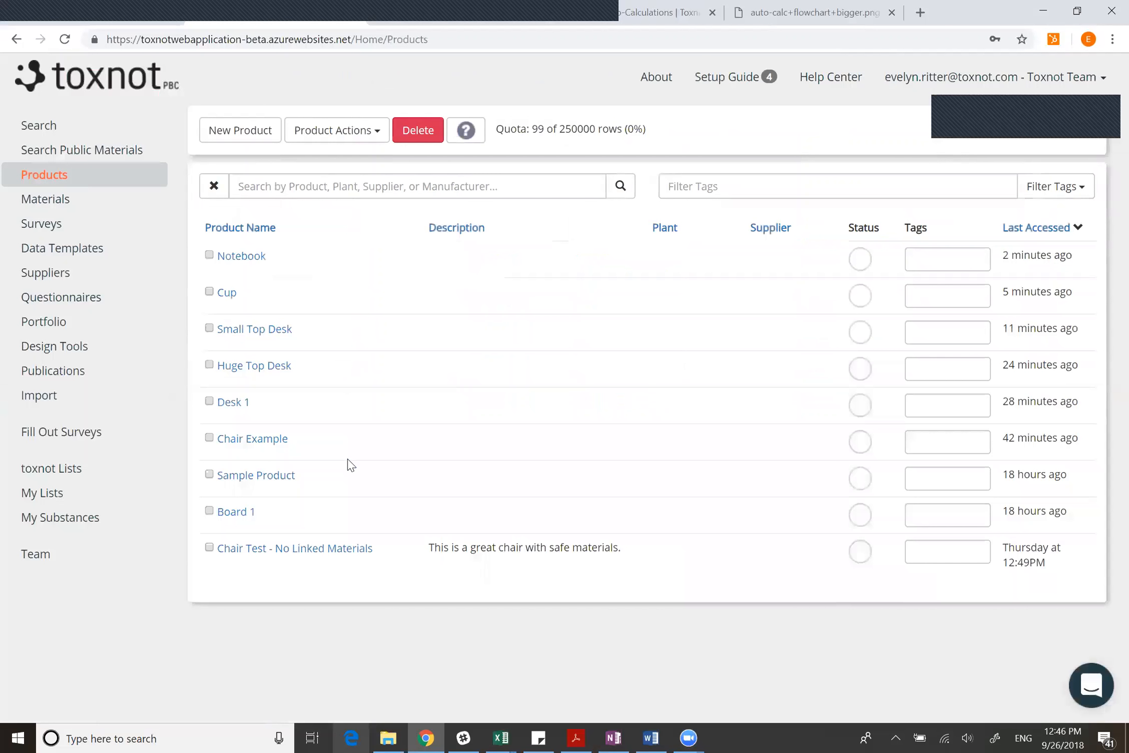
{"action": "left_click", "coordinate": [263, 477]}
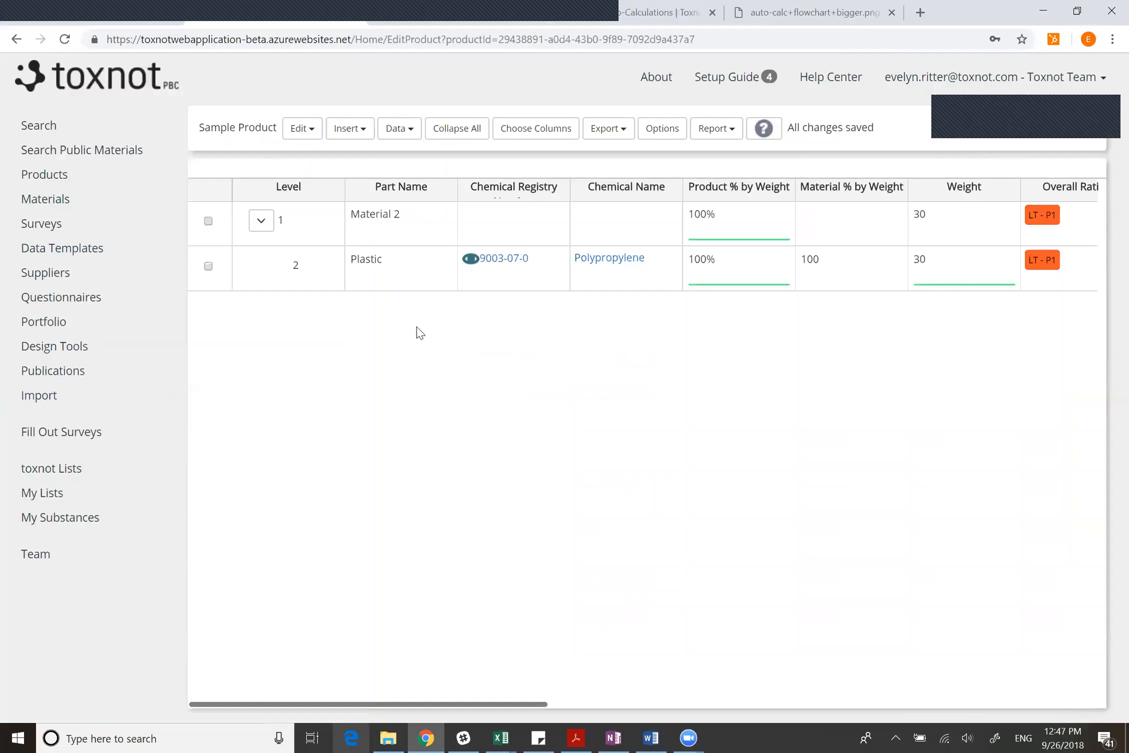
{"action": "left_click", "coordinate": [208, 221]}
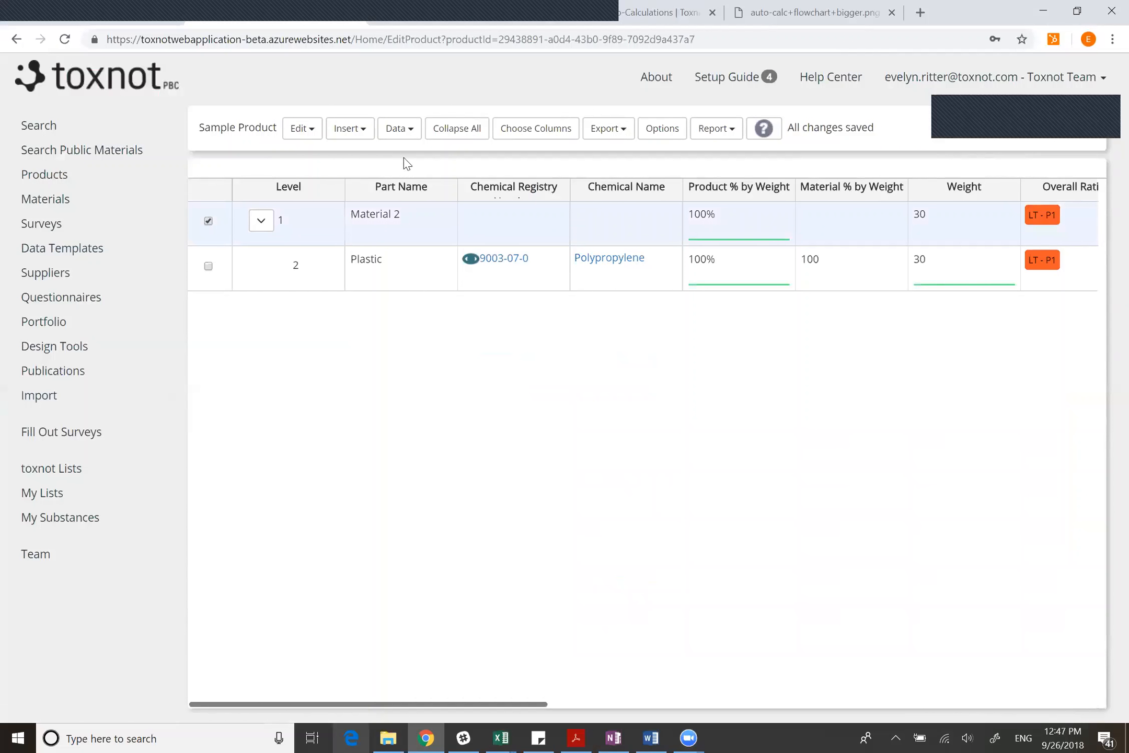
{"action": "left_click", "coordinate": [346, 131]}
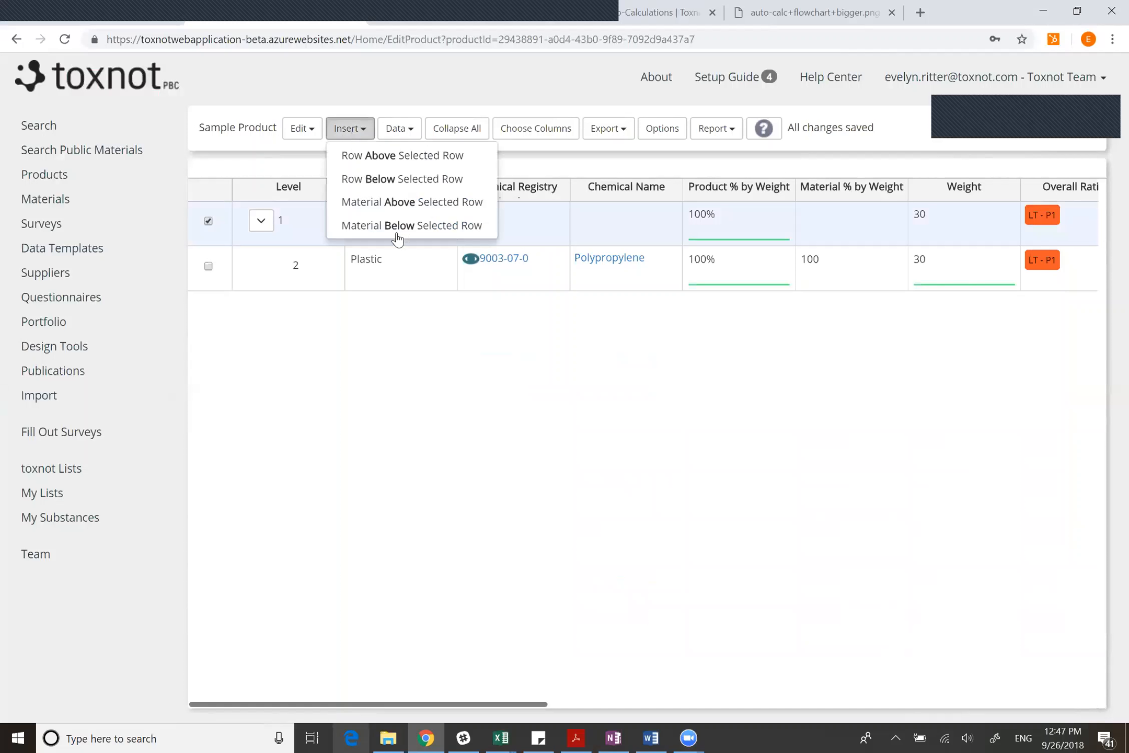
{"action": "left_click", "coordinate": [412, 205]}
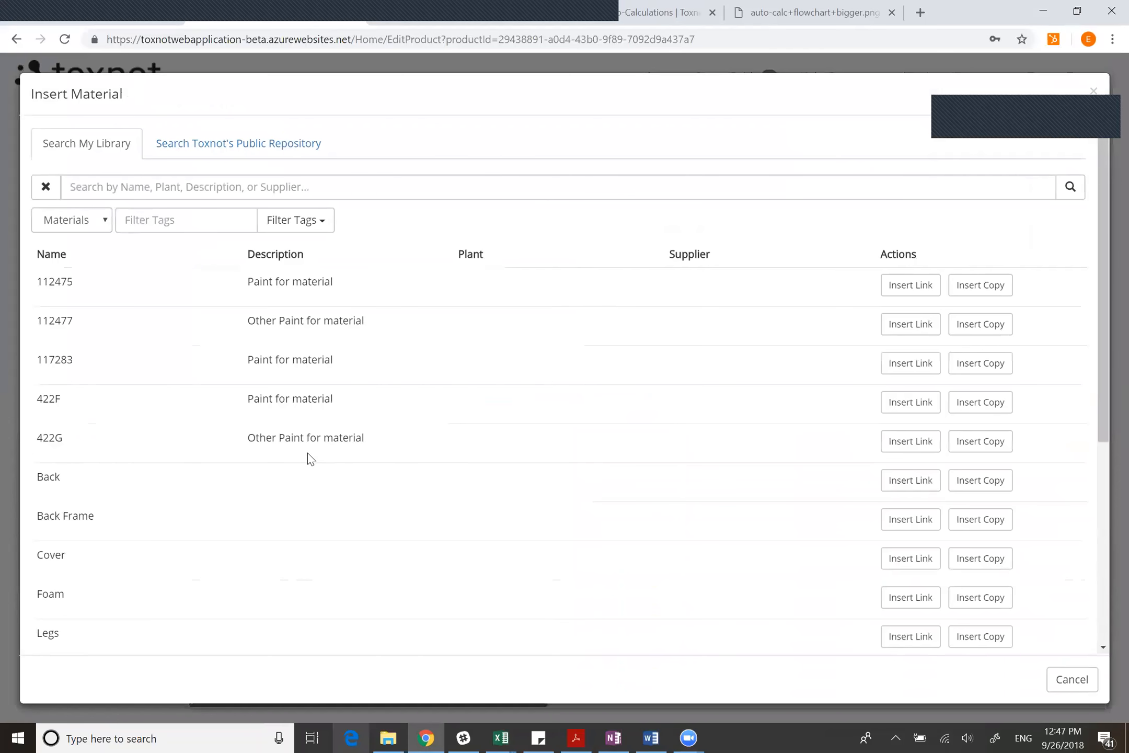
{"action": "scroll", "coordinate": [307, 453], "scroll_direction": "down", "scroll_amount": 5}
{"action": "scroll", "coordinate": [308, 460], "scroll_direction": "up", "scroll_amount": 1}
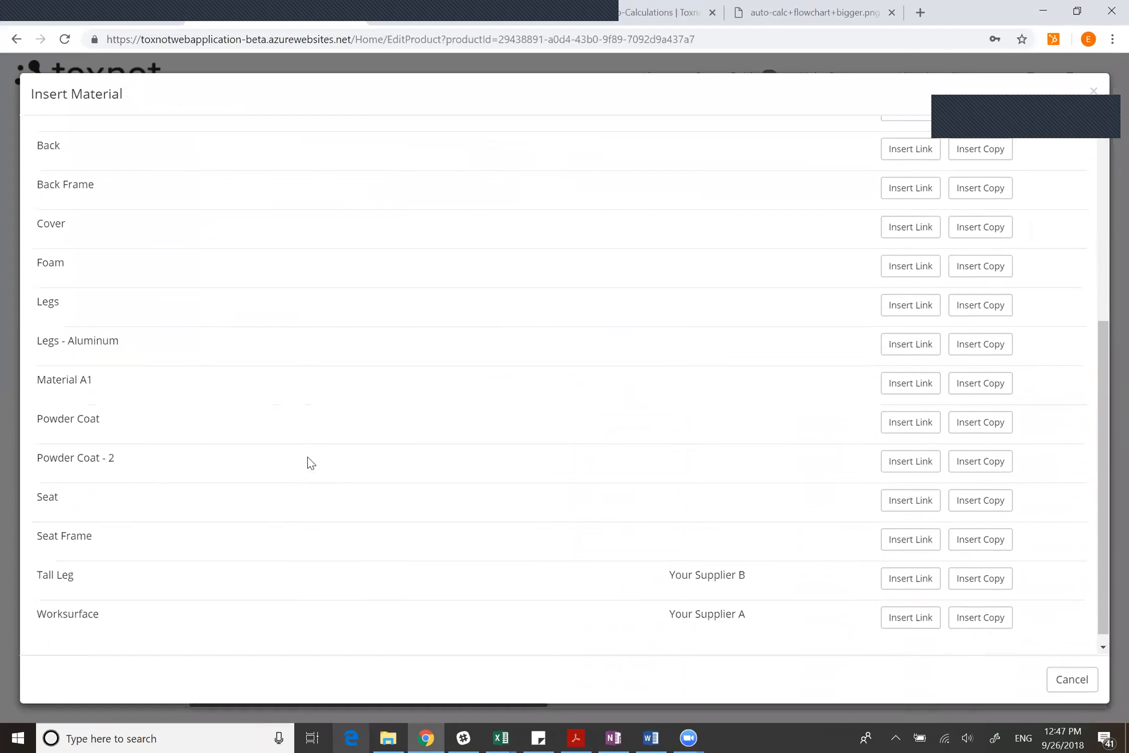
{"action": "left_click", "coordinate": [896, 392]}
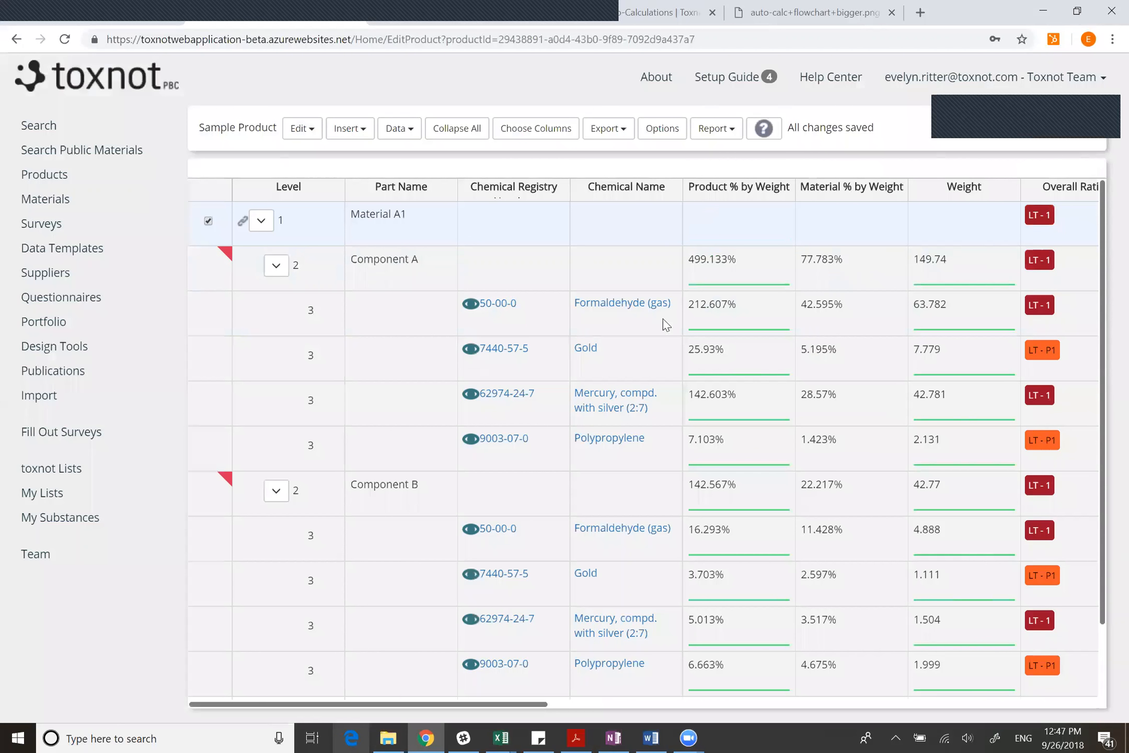
Try to set Material 2's Product % by Weight to 50 in Sample Product.
{"action": "left_click", "coordinate": [776, 228]}
{"action": "scroll", "coordinate": [813, 377], "scroll_direction": "down", "scroll_amount": 2}
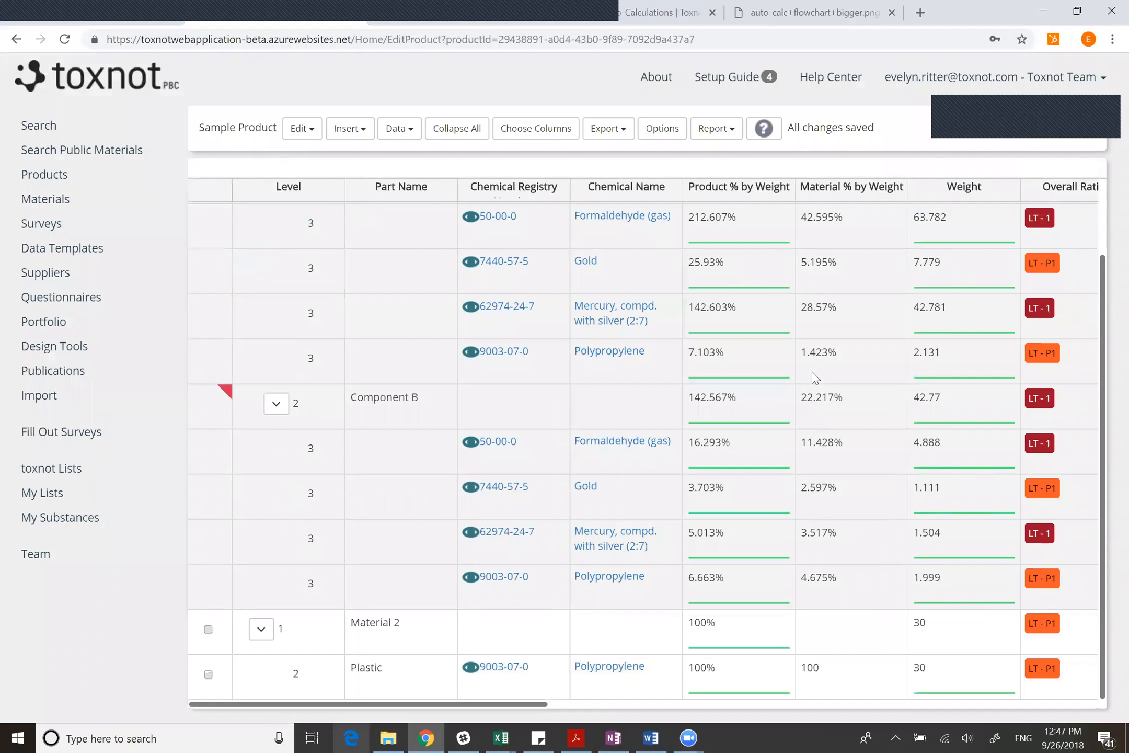
{"action": "left_click", "coordinate": [737, 634]}
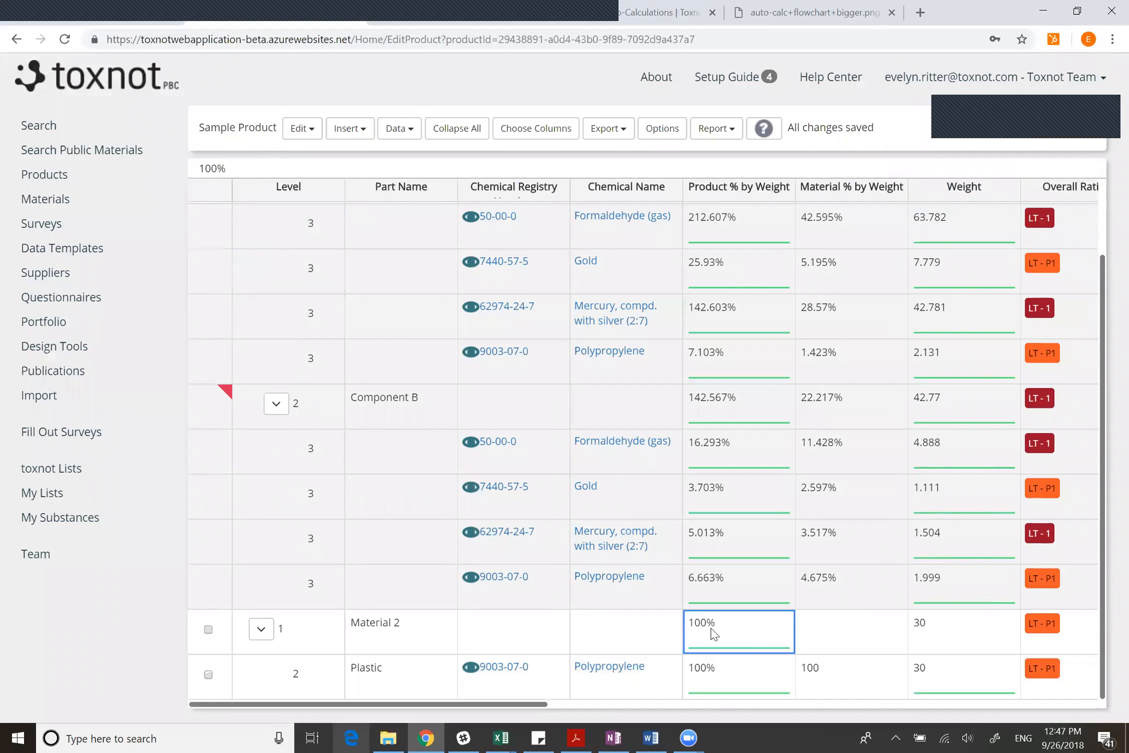
{"action": "type", "text": "50"}
{"action": "left_click", "coordinate": [870, 630]}
{"action": "left_click", "coordinate": [930, 635]}
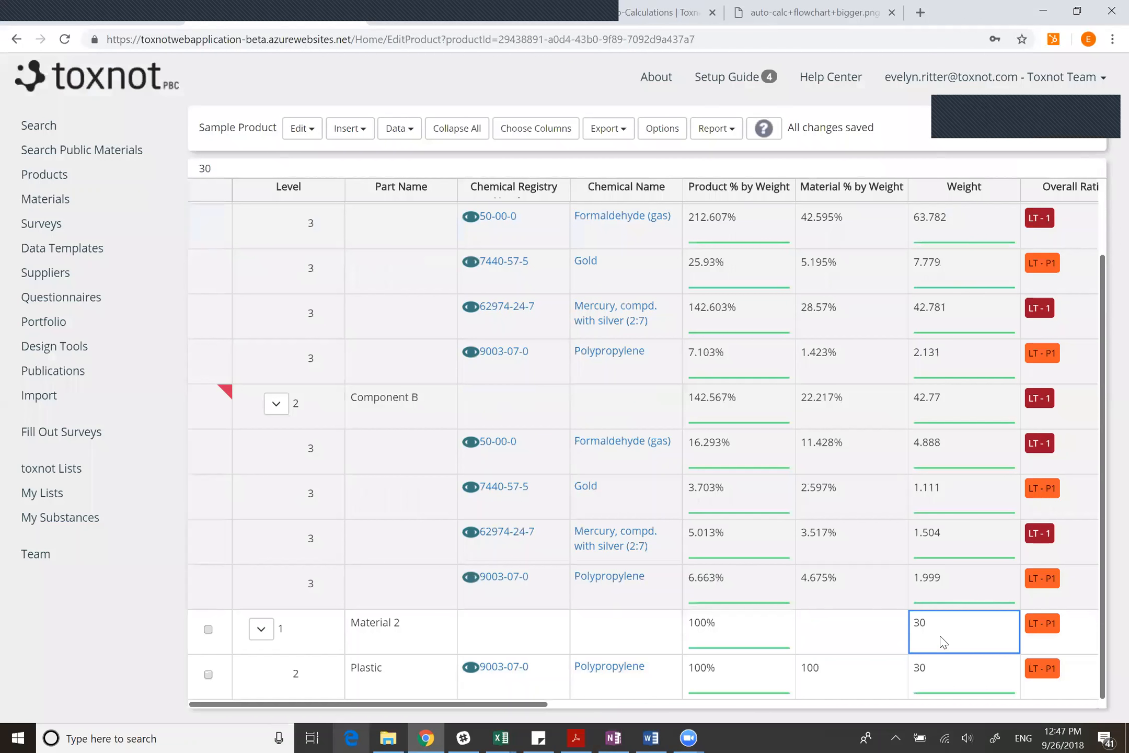
Set the weight of the linked Material A1 to 30 and review the product percentages of its components and Material 2.
{"action": "left_click", "coordinate": [756, 635]}
{"action": "left_click", "coordinate": [975, 638]}
{"action": "left_click", "coordinate": [929, 241]}
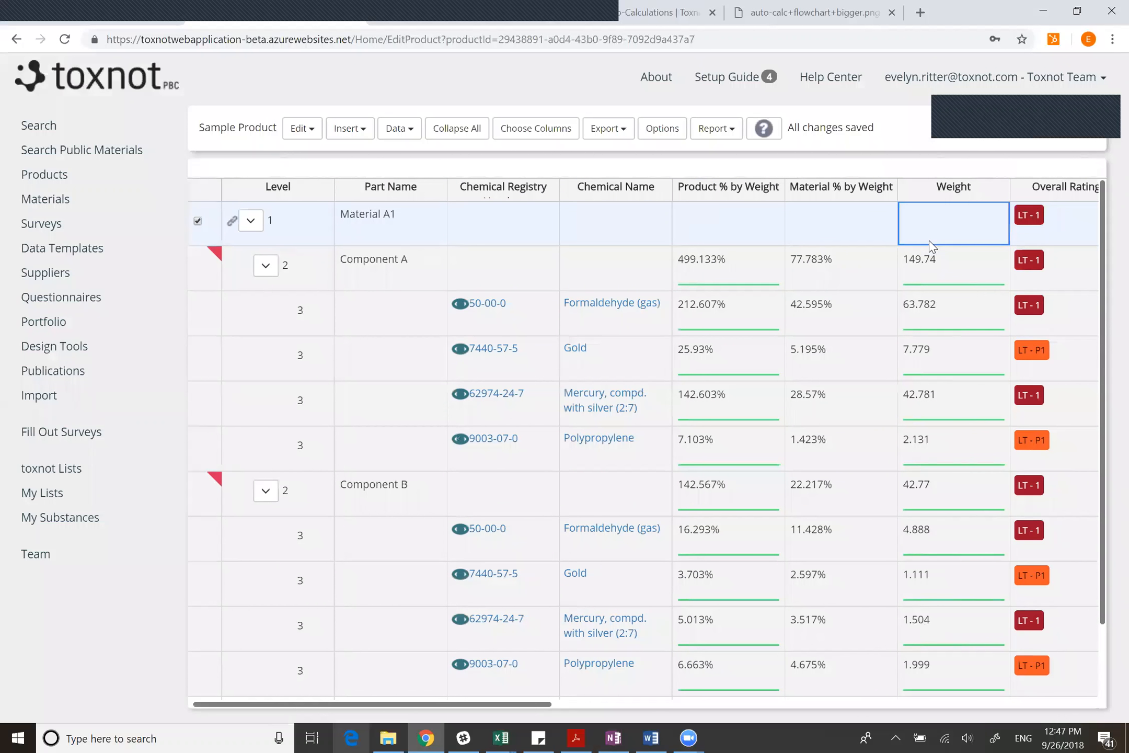
{"action": "type", "text": "30"}
{"action": "key", "text": "Return"}
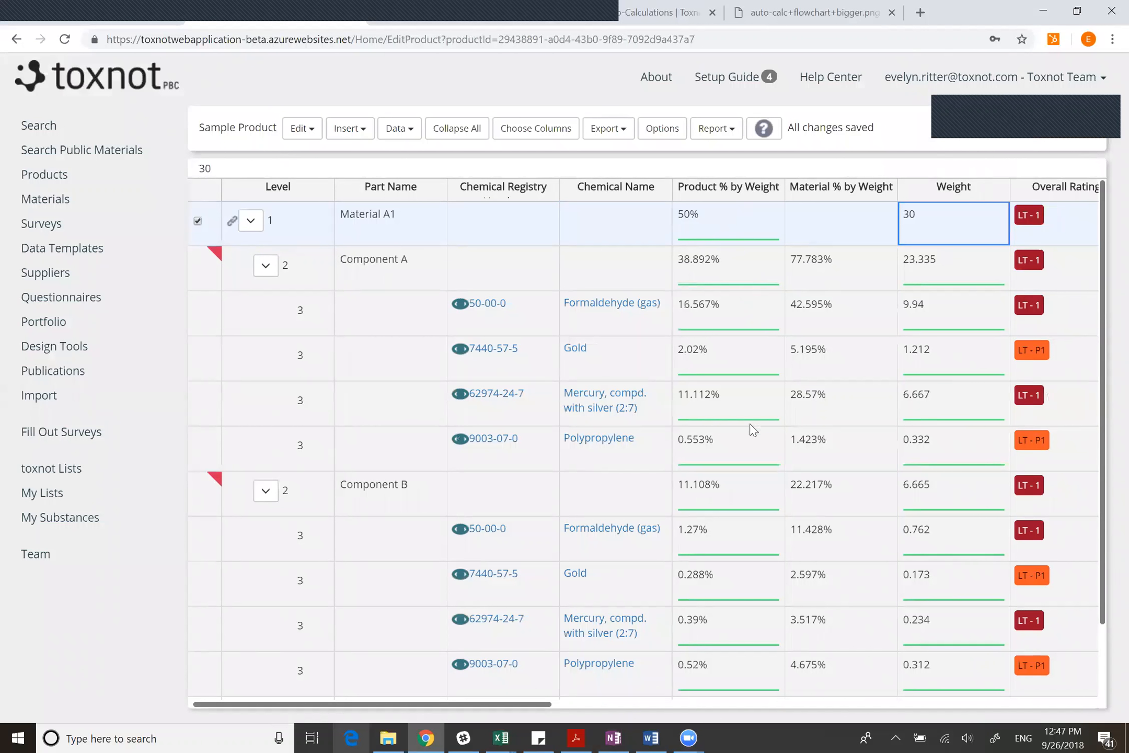
{"action": "scroll", "coordinate": [797, 500], "scroll_direction": "down", "scroll_amount": 2}
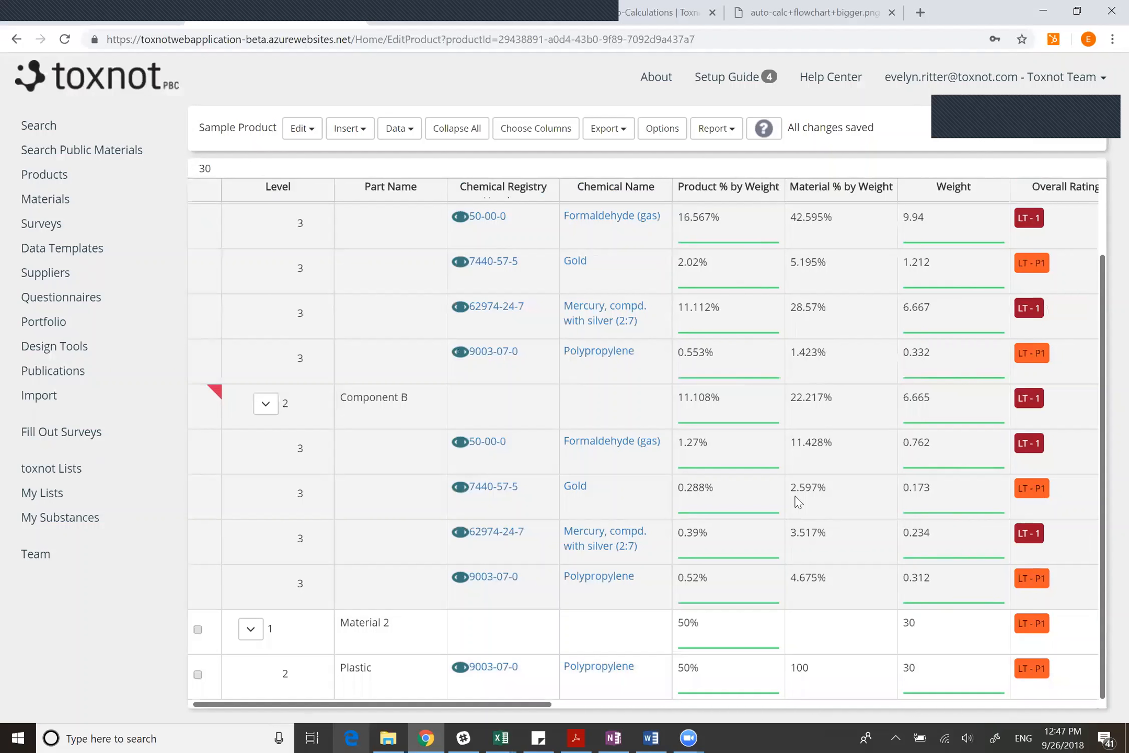
Preview the Declare Label (Materials and Substances) report for Sample Product and examine its ingredient list and total percentages per substance.
{"action": "left_click", "coordinate": [715, 128]}
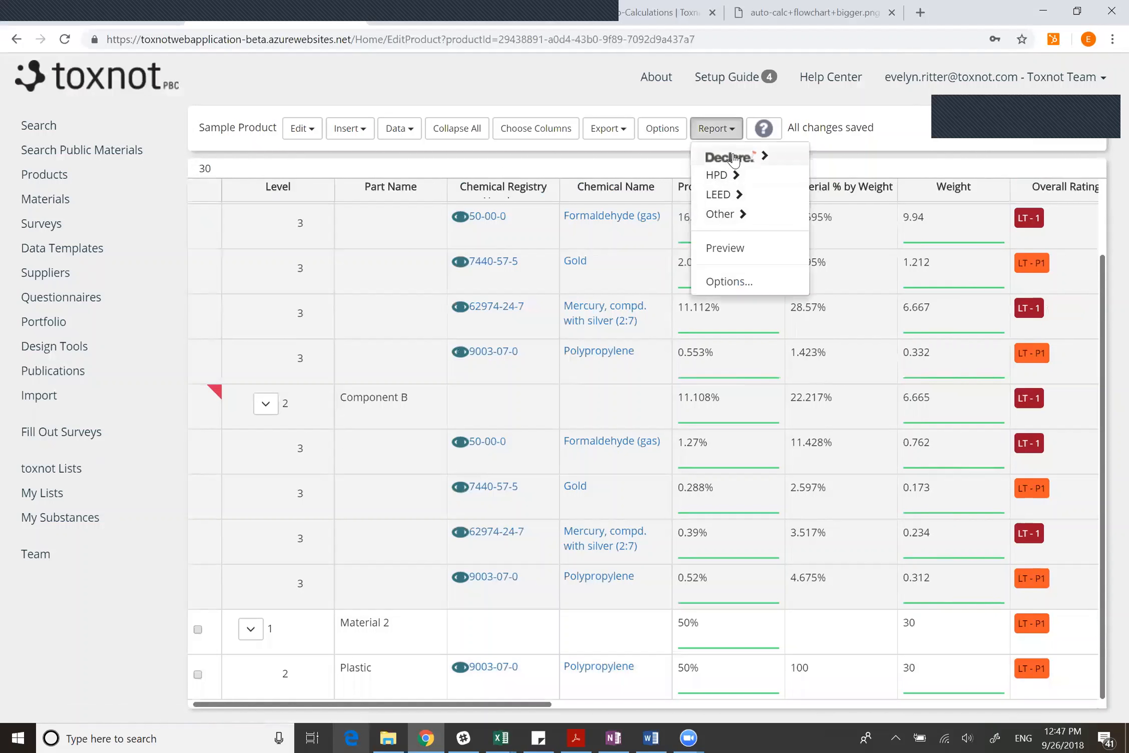
{"action": "left_click", "coordinate": [733, 157]}
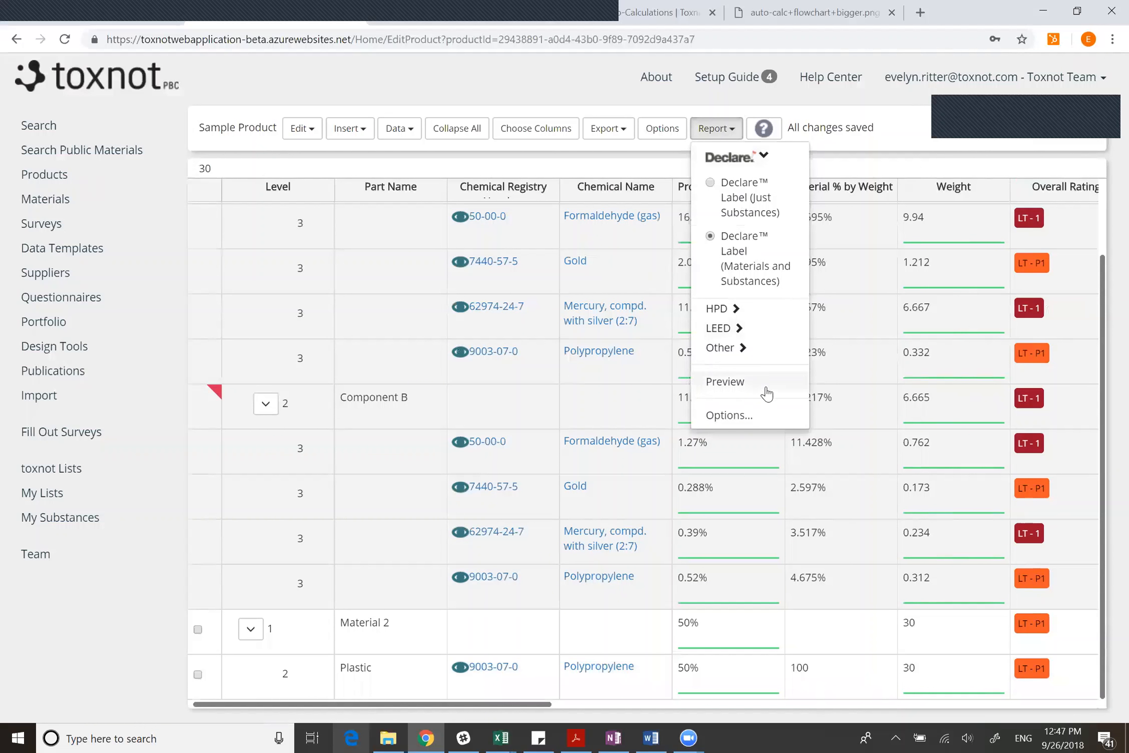
{"action": "left_click", "coordinate": [765, 389]}
{"action": "scroll", "coordinate": [676, 558], "scroll_direction": "down", "scroll_amount": 3}
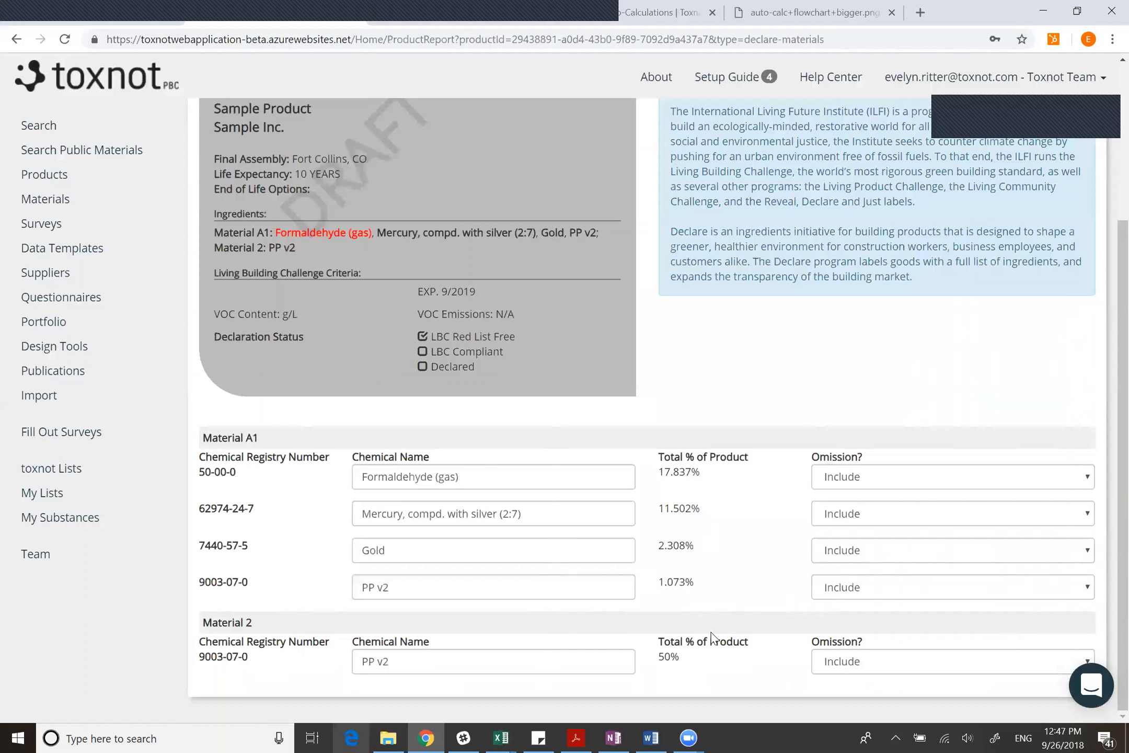
{"action": "scroll", "coordinate": [730, 434], "scroll_direction": "up", "scroll_amount": 4}
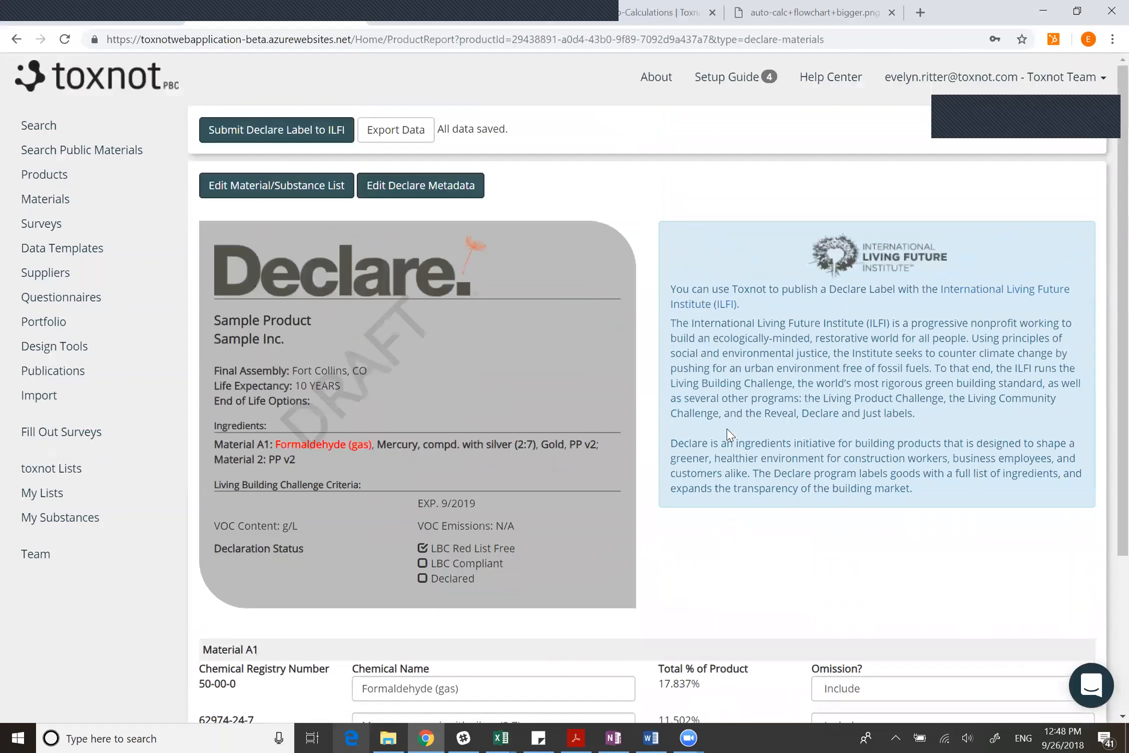
{"action": "scroll", "coordinate": [730, 434], "scroll_direction": "down", "scroll_amount": 4}
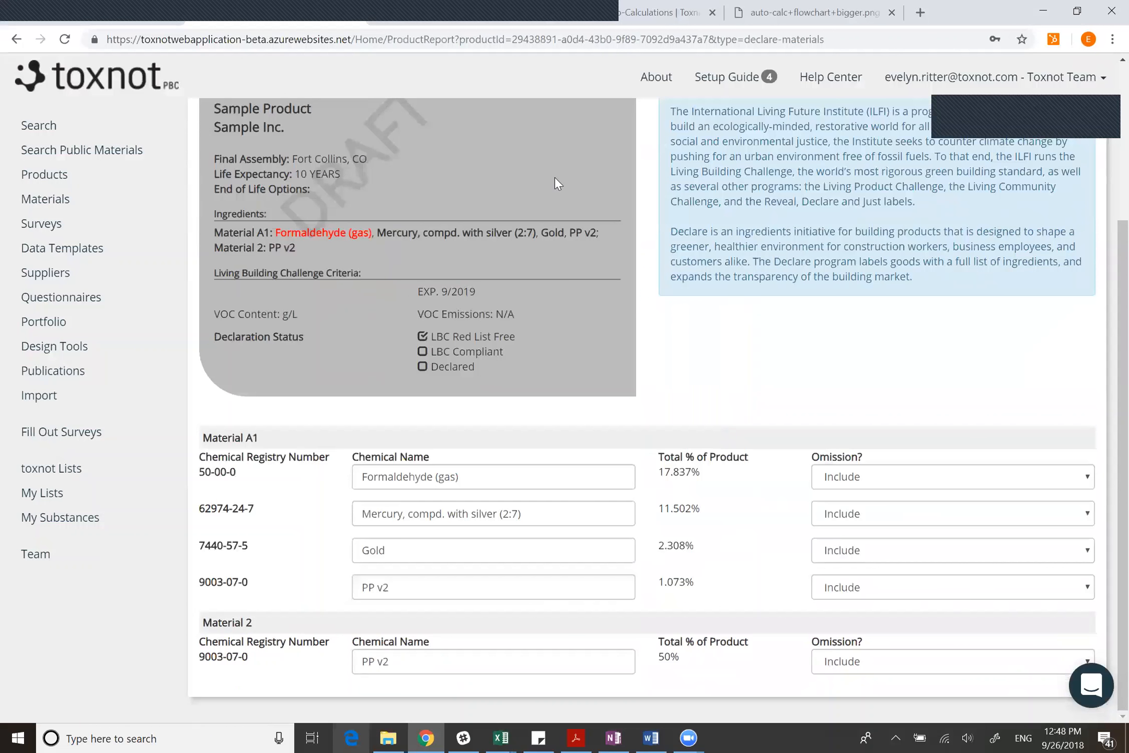